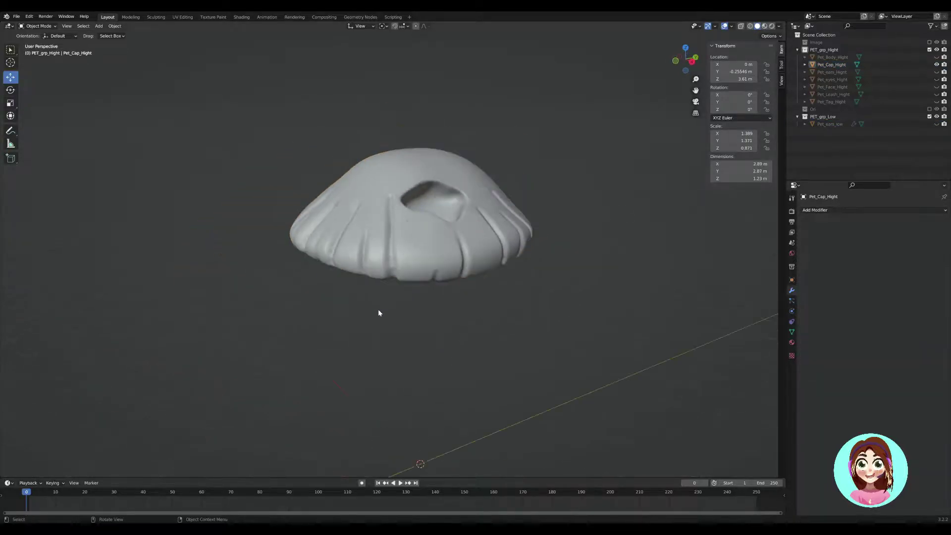
- Shrink the plane to a small upright patch and shrinkwrap it onto Pet_Cap_Hight
{"action": "key", "text": "shift+a"}
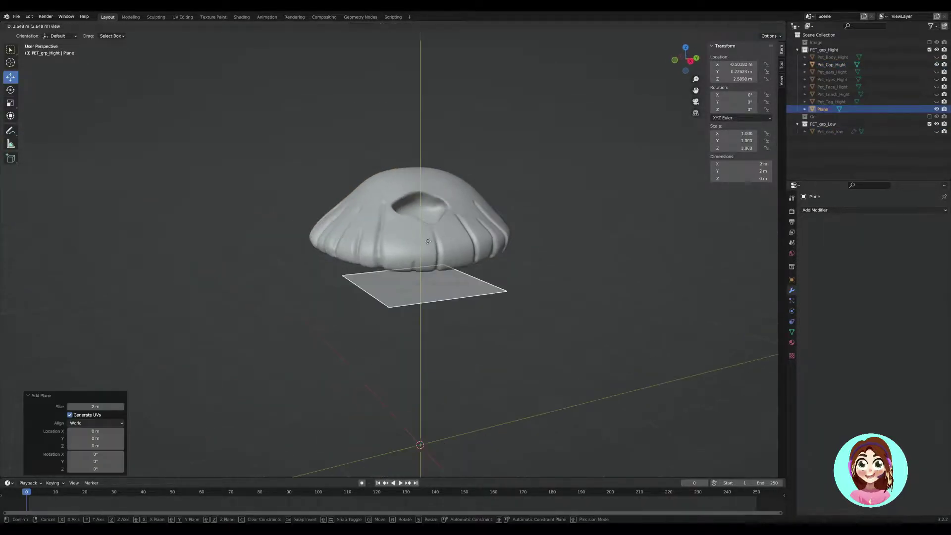
{"action": "key", "text": "KP_1"}
{"action": "key", "text": "s"}
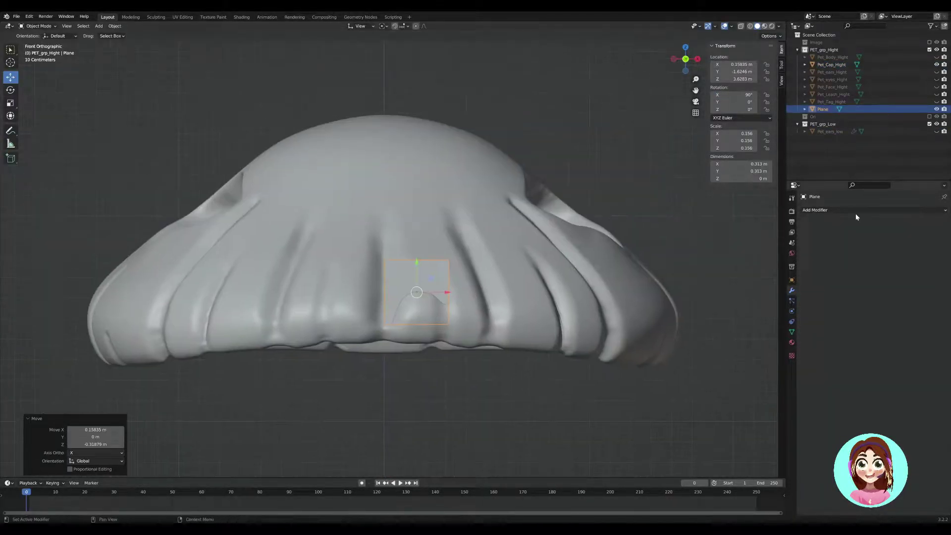
{"action": "left_click", "coordinate": [791, 290]}
{"action": "left_click", "coordinate": [872, 210]}
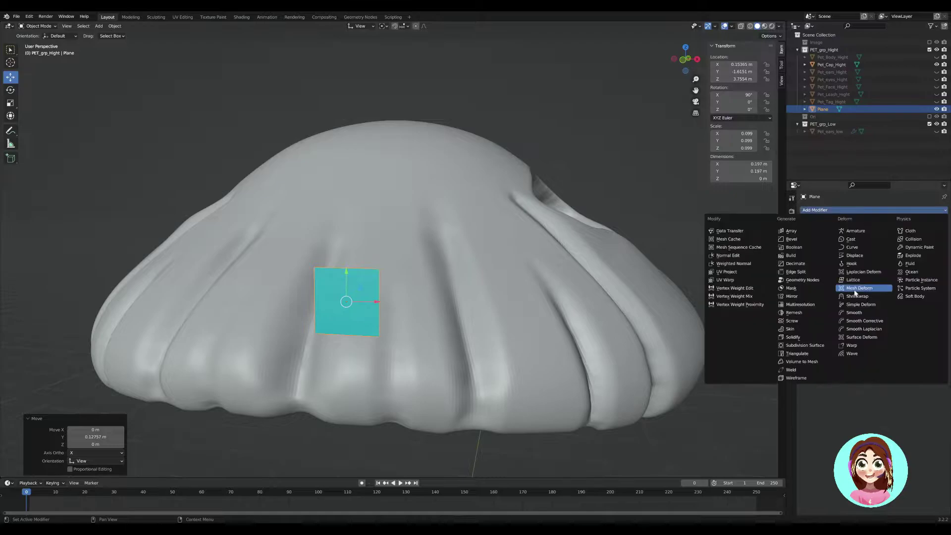
{"action": "left_click", "coordinate": [842, 271]}
{"action": "left_click", "coordinate": [897, 252]}
- Set the plane's origin to the 3D cursor at the scene centre
{"action": "middle_click_drag", "start_coordinate": [347, 277], "coordinate": [417, 276]}
{"action": "key", "text": "KP_1"}
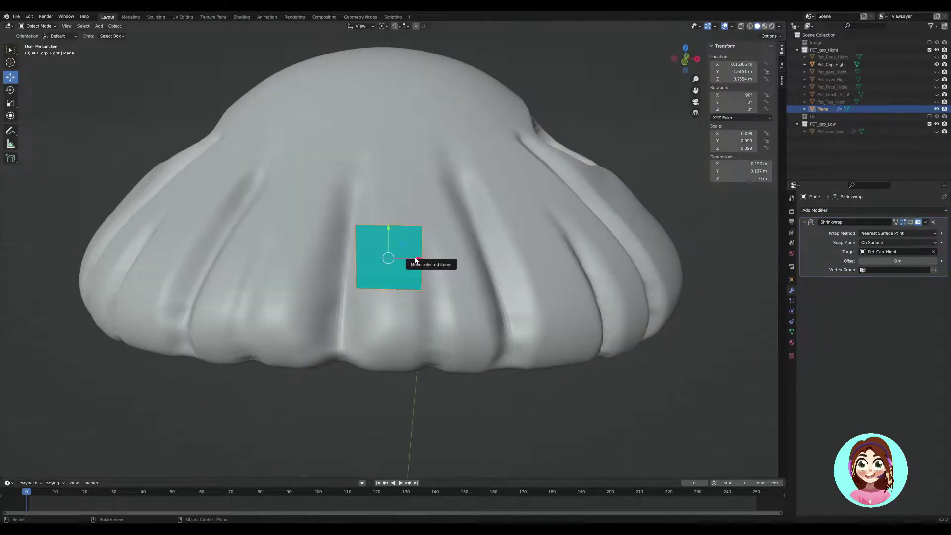
{"action": "right_click", "coordinate": [387, 263]}
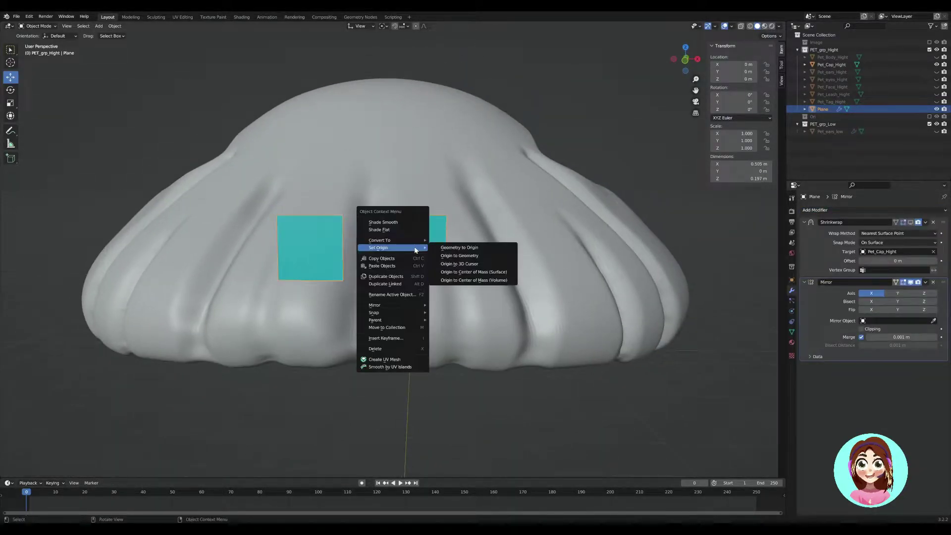
{"action": "left_click", "coordinate": [456, 261]}
{"action": "key", "text": "Tab"}
{"action": "mouse_move", "coordinate": [414, 292]}
{"action": "middle_mouse_down"}
{"action": "mouse_move", "coordinate": [347, 278]}
{"action": "mouse_move", "coordinate": [385, 262]}
{"action": "middle_mouse_up"}
{"action": "right_click", "coordinate": [327, 233]}
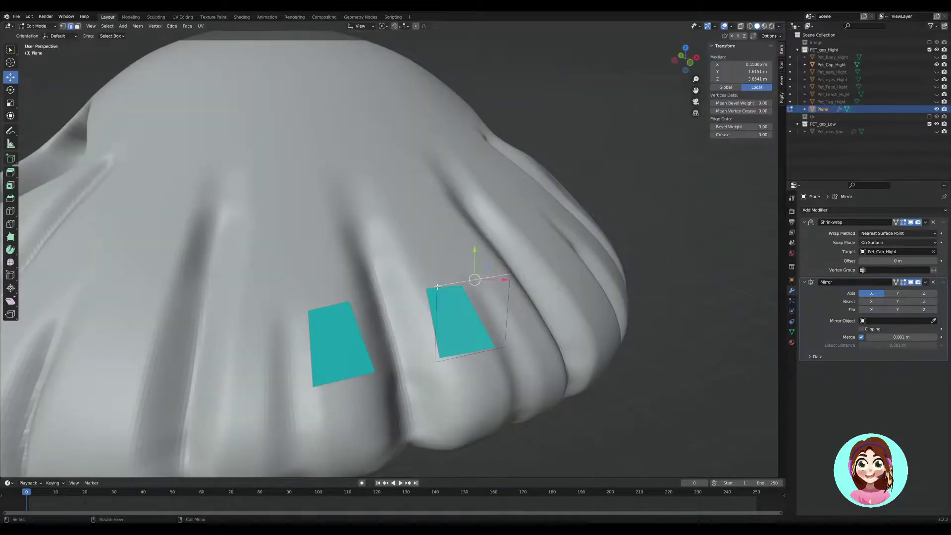
{"action": "scroll", "coordinate": [385, 262], "scroll_direction": "up", "scroll_amount": 2}
{"action": "scroll", "coordinate": [385, 262], "scroll_direction": "down", "scroll_amount": 3}
{"action": "key", "text": "Tab"}
- Toggle between Edit and Object Mode and adjust the mesh editing options
{"action": "mouse_move", "coordinate": [327, 264]}
{"action": "middle_mouse_down"}
{"action": "mouse_move", "coordinate": [363, 307]}
{"action": "mouse_move", "coordinate": [347, 248]}
{"action": "mouse_move", "coordinate": [431, 350]}
{"action": "mouse_move", "coordinate": [367, 316]}
{"action": "middle_mouse_up"}
{"action": "scroll", "coordinate": [364, 307], "scroll_direction": "down", "scroll_amount": 3}
{"action": "key", "text": "Tab"}
{"action": "scroll", "coordinate": [346, 248], "scroll_direction": "up", "scroll_amount": 3}
{"action": "left_click", "coordinate": [769, 36]}
{"action": "key", "text": "Tab"}
{"action": "scroll", "coordinate": [431, 351], "scroll_direction": "up", "scroll_amount": 3}
{"action": "key", "text": "Tab"}
{"action": "scroll", "coordinate": [430, 350], "scroll_direction": "down", "scroll_amount": 3}
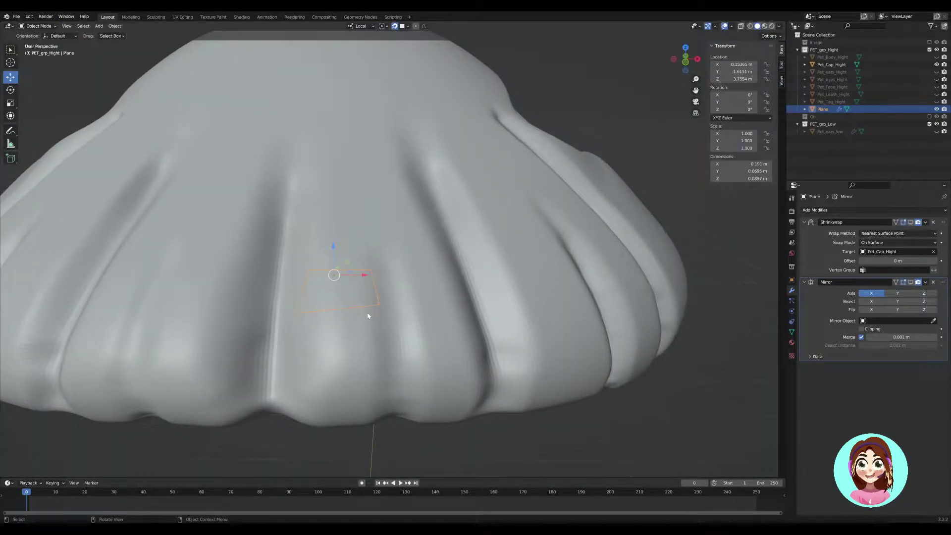
- Slide the faces along X so the mirrored halves nearly meet, merge distance 0.014 m
{"action": "key", "text": "Tab"}
{"action": "scroll", "coordinate": [377, 277], "scroll_direction": "up", "scroll_amount": 3}
{"action": "key", "text": "g"}
{"action": "key", "text": "x"}
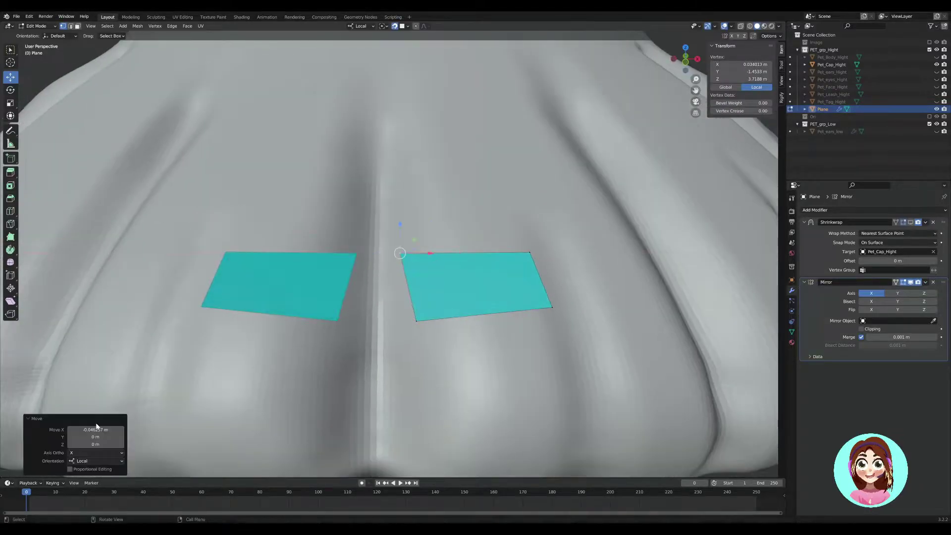
{"action": "middle_click_drag", "start_coordinate": [413, 258], "coordinate": [406, 351]}
- Zoom out to view the retopology mesh across the cap
{"action": "scroll", "coordinate": [406, 297], "scroll_direction": "down", "scroll_amount": 3}
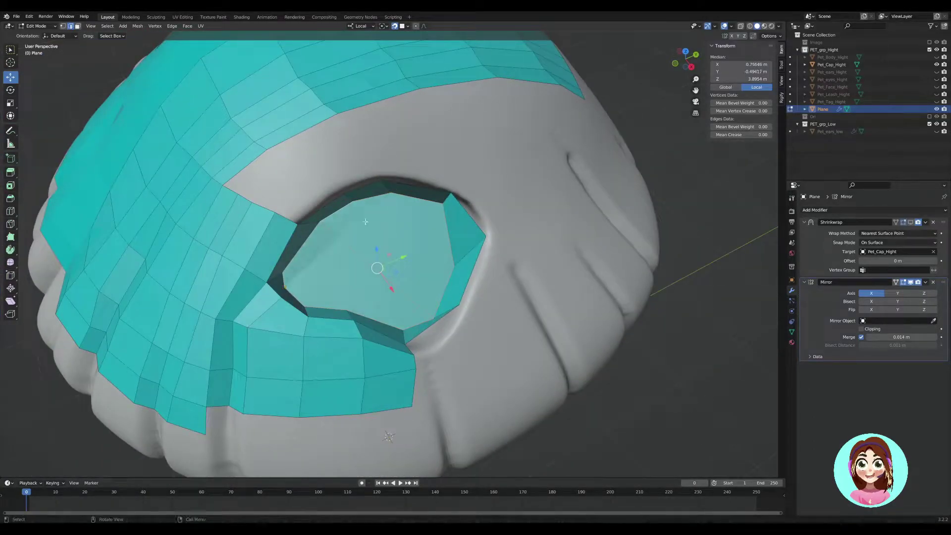
- Knife-cut across the faces inside the cap's hole and adjust the new vertices
{"action": "mouse_move", "coordinate": [427, 217]}
{"action": "middle_mouse_down"}
{"action": "mouse_move", "coordinate": [452, 248]}
{"action": "mouse_move", "coordinate": [377, 238]}
{"action": "middle_mouse_up"}
{"action": "key", "text": "Return"}
{"action": "mouse_move", "coordinate": [427, 272]}
{"action": "middle_mouse_down"}
{"action": "mouse_move", "coordinate": [406, 265]}
{"action": "mouse_move", "coordinate": [388, 279]}
{"action": "mouse_move", "coordinate": [328, 194]}
{"action": "middle_mouse_up"}
{"action": "key", "text": "g"}
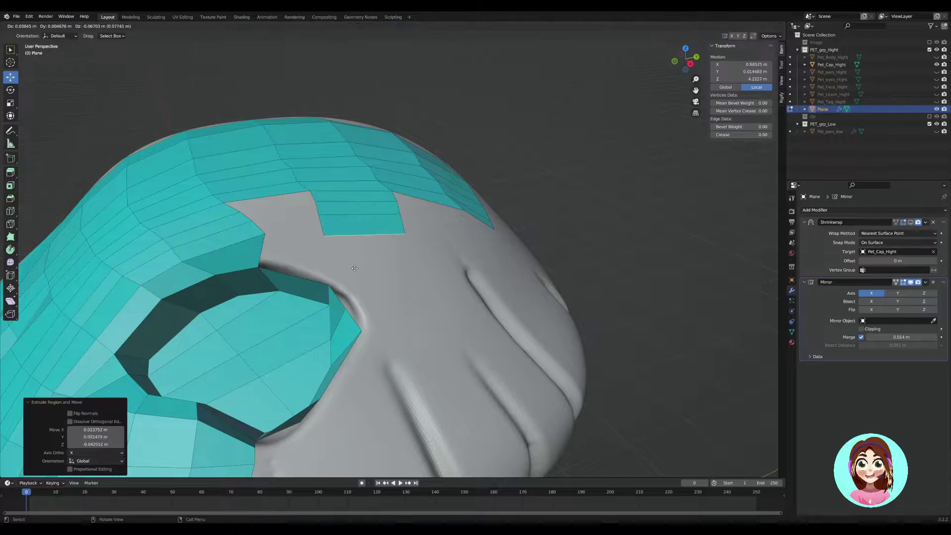
- Extrude the border edges into a new strip placed on the cap
{"action": "scroll", "coordinate": [311, 249], "scroll_direction": "down", "scroll_amount": 2}
{"action": "key", "text": "g"}
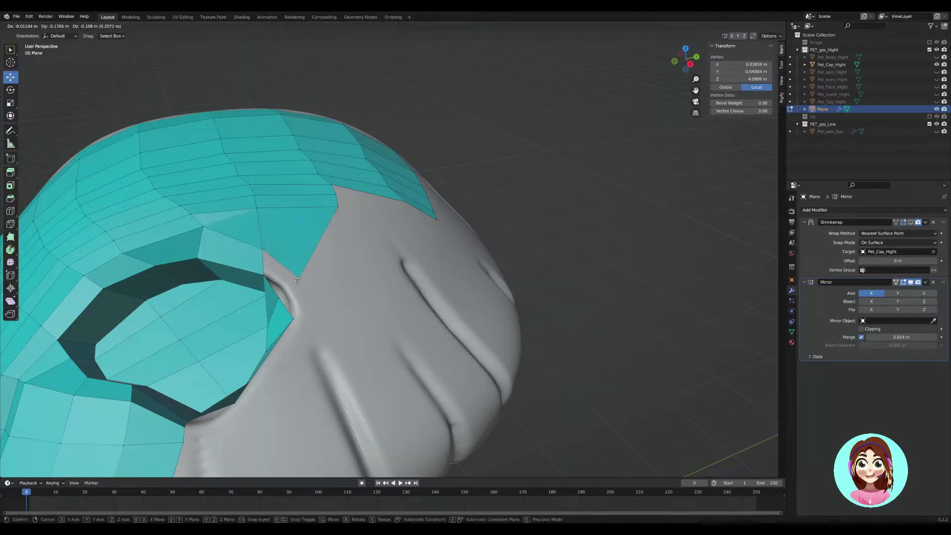
{"action": "left_click", "coordinate": [297, 281]}
{"action": "mouse_move", "coordinate": [297, 281]}
{"action": "middle_mouse_down"}
{"action": "mouse_move", "coordinate": [346, 270]}
{"action": "mouse_move", "coordinate": [352, 259]}
{"action": "mouse_move", "coordinate": [365, 273]}
{"action": "mouse_move", "coordinate": [325, 276]}
{"action": "middle_mouse_up"}
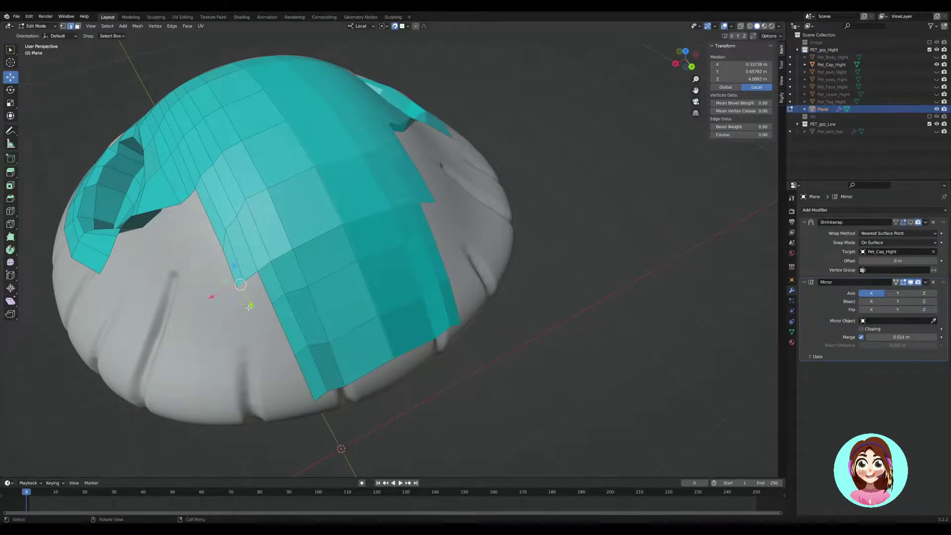
- Select more open border edges and extrude them over the cap surface
{"action": "middle_click_drag", "start_coordinate": [267, 292], "coordinate": [414, 326]}
{"action": "left_click", "coordinate": [413, 326]}
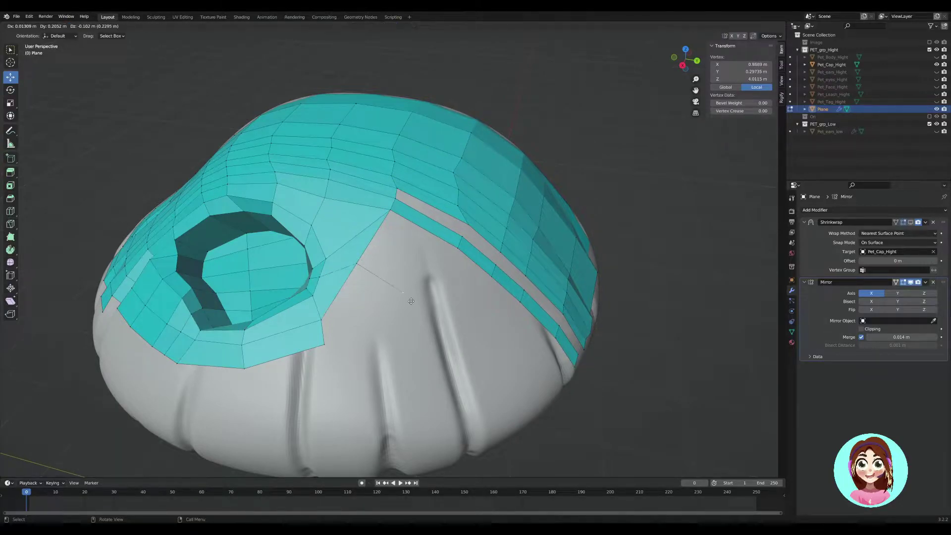
{"action": "left_click", "coordinate": [386, 279]}
{"action": "middle_click_drag", "start_coordinate": [387, 280], "coordinate": [362, 264]}
{"action": "middle_click_drag", "start_coordinate": [448, 385], "coordinate": [243, 327]}
{"action": "left_click", "coordinate": [243, 327]}
{"action": "key", "text": "g"}
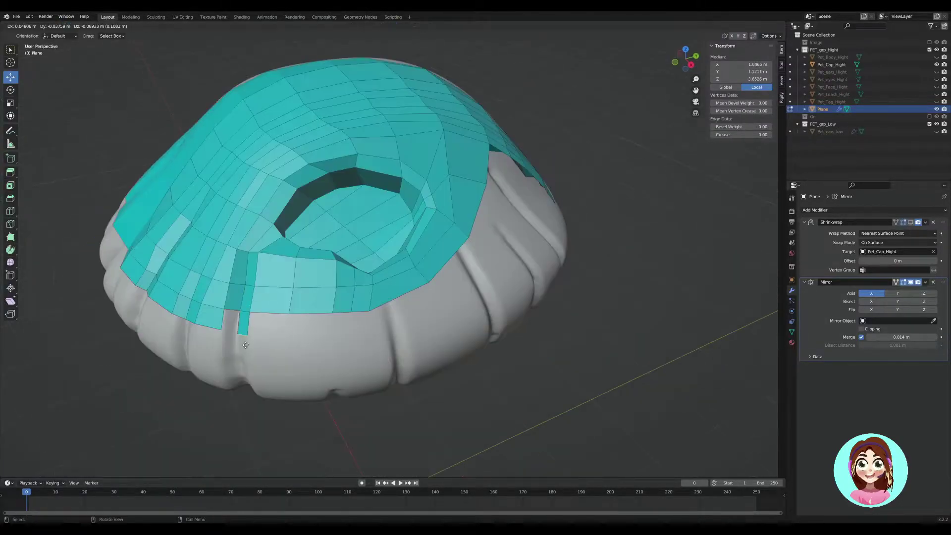
{"action": "middle_click_drag", "start_coordinate": [438, 275], "coordinate": [246, 302]}
{"action": "left_click", "coordinate": [247, 301], "text": "shift"}
{"action": "middle_click_drag", "start_coordinate": [428, 274], "coordinate": [339, 312]}
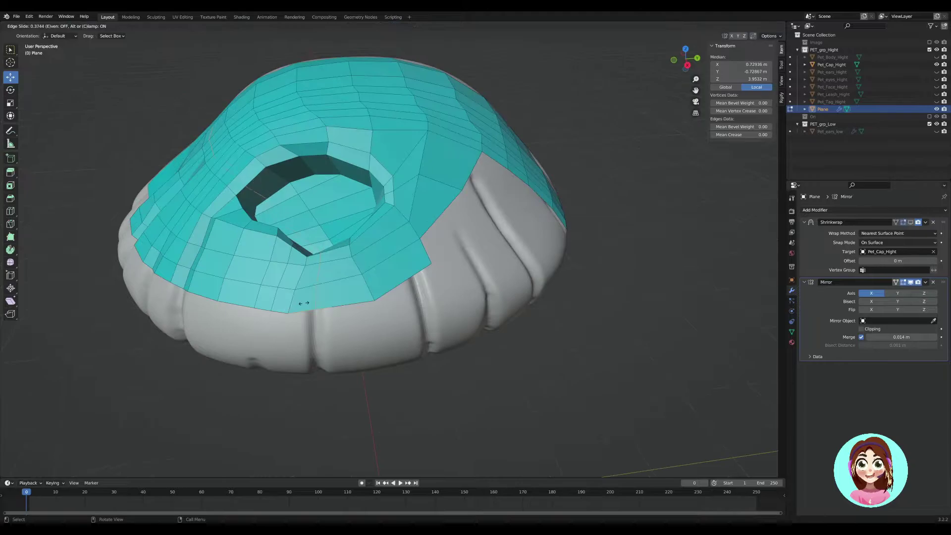
- Move border vertices onto the cap to close gaps, then return to Object Mode
{"action": "left_click", "coordinate": [390, 286]}
{"action": "middle_click_drag", "start_coordinate": [390, 286], "coordinate": [302, 231]}
{"action": "key", "text": "alt+a"}
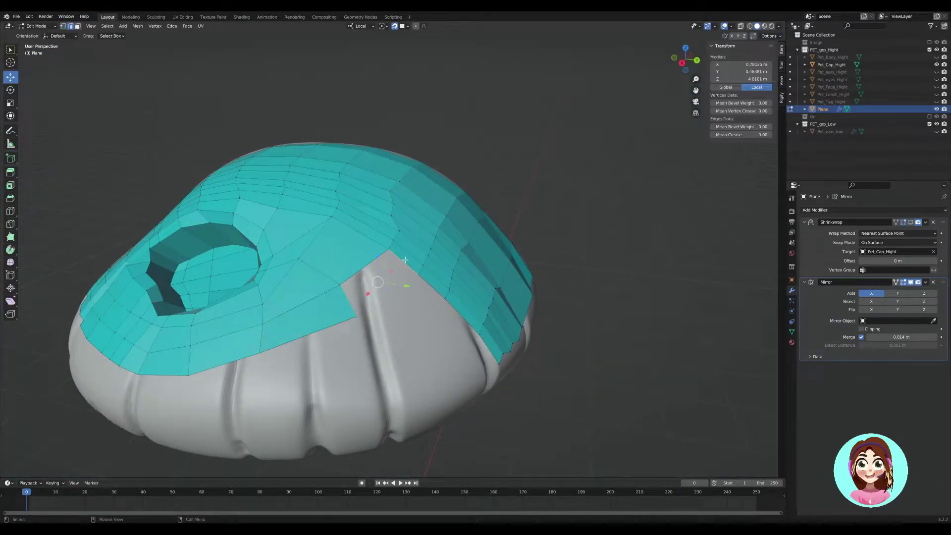
{"action": "left_click", "coordinate": [405, 260]}
{"action": "middle_click_drag", "start_coordinate": [405, 259], "coordinate": [415, 252]}
{"action": "middle_click_drag", "start_coordinate": [295, 303], "coordinate": [333, 268]}
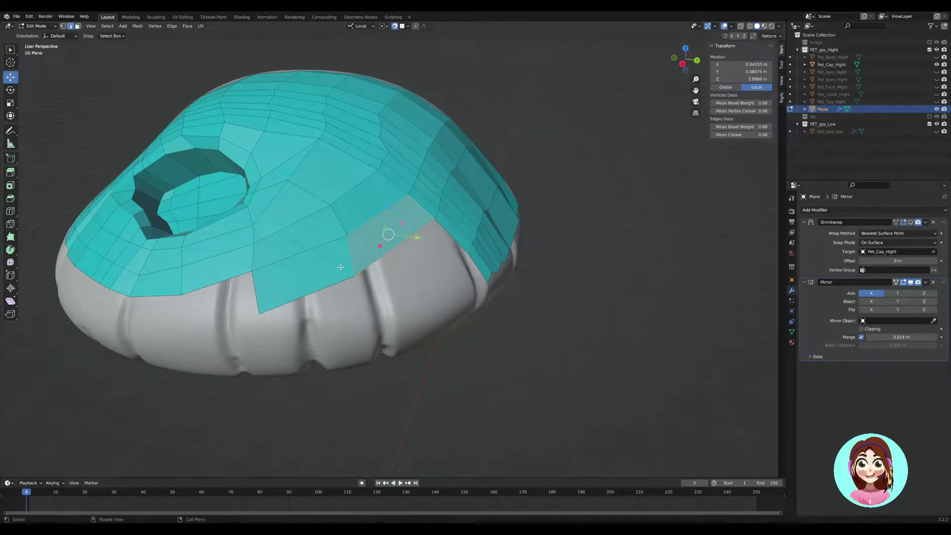
{"action": "mouse_move", "coordinate": [389, 233]}
{"action": "middle_mouse_down"}
{"action": "mouse_move", "coordinate": [283, 260]}
{"action": "mouse_move", "coordinate": [322, 302]}
{"action": "middle_mouse_up"}
{"action": "key", "text": "alt+a"}
{"action": "key", "text": "g"}
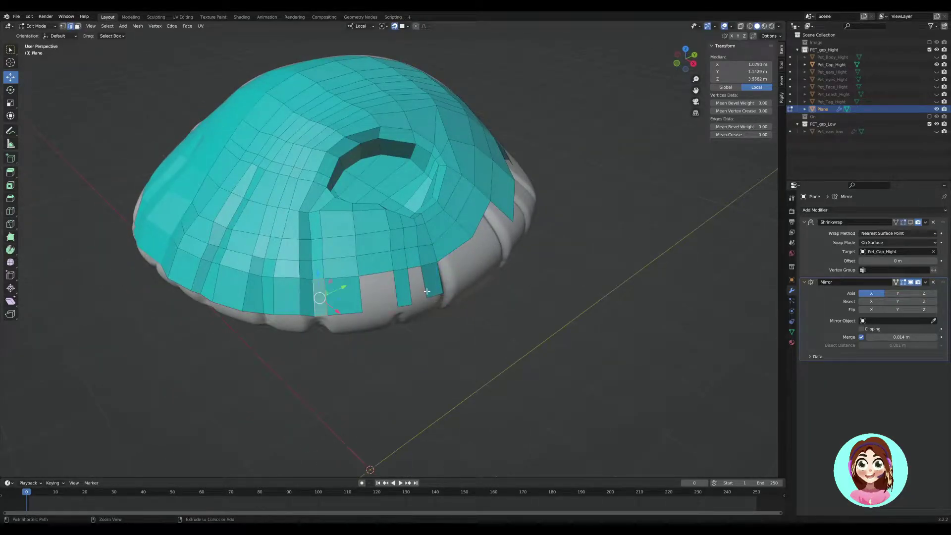
{"action": "mouse_move", "coordinate": [409, 287]}
{"action": "middle_mouse_down"}
{"action": "mouse_move", "coordinate": [488, 265]}
{"action": "mouse_move", "coordinate": [512, 270]}
{"action": "mouse_move", "coordinate": [435, 225]}
{"action": "mouse_move", "coordinate": [388, 246]}
{"action": "middle_mouse_up"}
{"action": "key", "text": "Tab"}
- Add a Subdivision modifier to the retopology mesh
{"action": "left_click", "coordinate": [815, 211]}
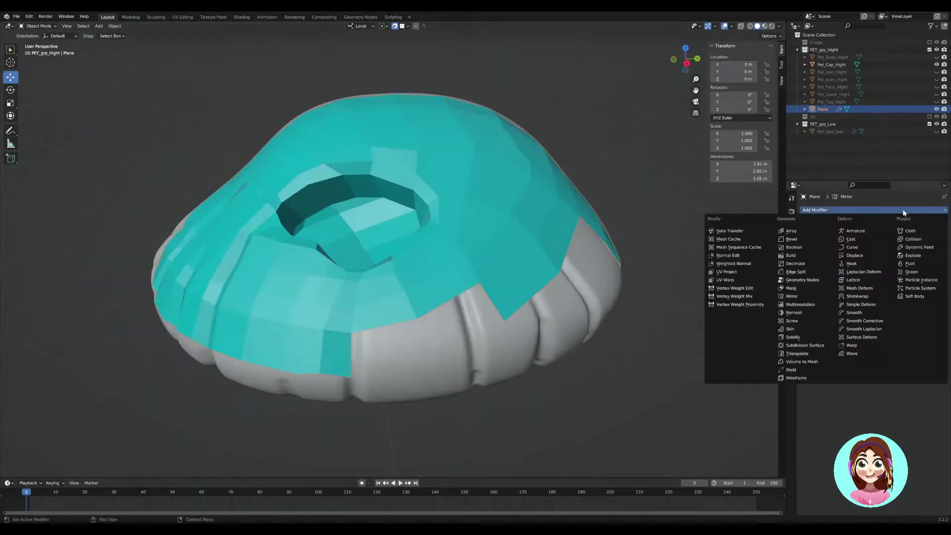
{"action": "left_click", "coordinate": [802, 346]}
{"action": "mouse_move", "coordinate": [453, 262]}
{"action": "middle_mouse_down"}
{"action": "mouse_move", "coordinate": [500, 224]}
{"action": "mouse_move", "coordinate": [497, 233]}
{"action": "mouse_move", "coordinate": [134, 68]}
{"action": "middle_mouse_up"}
{"action": "key", "text": "Tab"}
- Extrude the faces near the rim and slide their vertices along the cap surface
{"action": "middle_click_drag", "start_coordinate": [377, 317], "coordinate": [468, 311]}
{"action": "left_click_drag", "start_coordinate": [468, 311], "coordinate": [472, 314]}
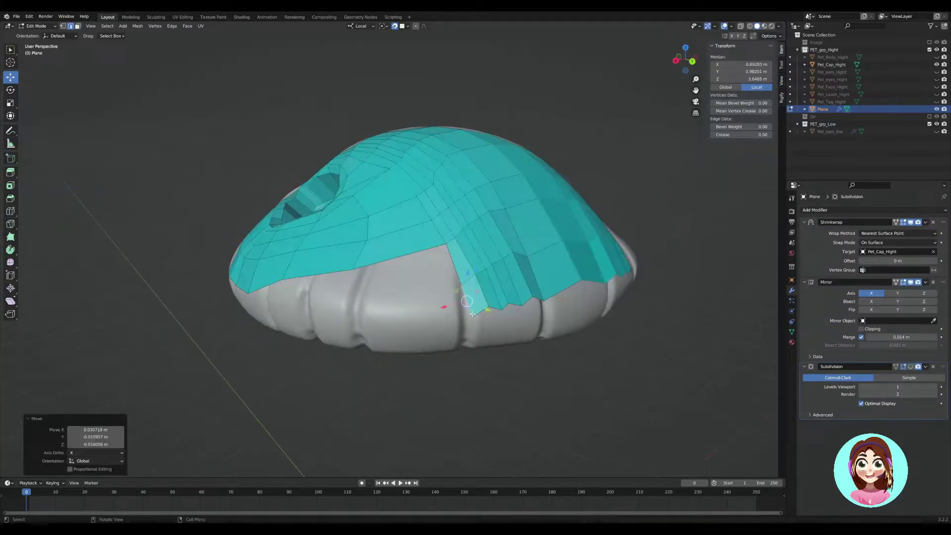
{"action": "key", "text": "e"}
{"action": "left_click", "coordinate": [426, 302]}
{"action": "middle_click_drag", "start_coordinate": [426, 302], "coordinate": [477, 264]}
{"action": "key", "text": "g"}
{"action": "key", "text": "g"}
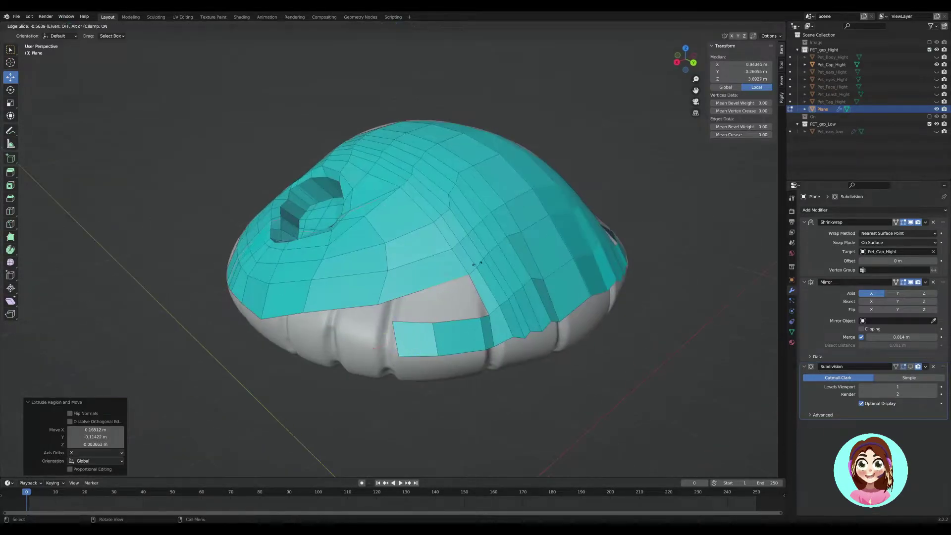
{"action": "key", "text": "Escape"}
{"action": "left_click", "coordinate": [454, 279]}
{"action": "key", "text": "g"}
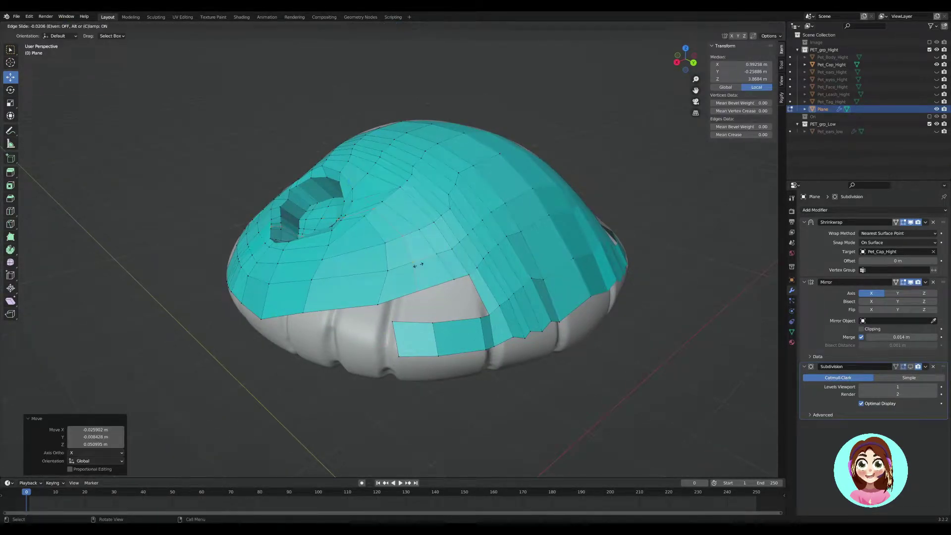
{"action": "middle_click_drag", "start_coordinate": [444, 287], "coordinate": [455, 304]}
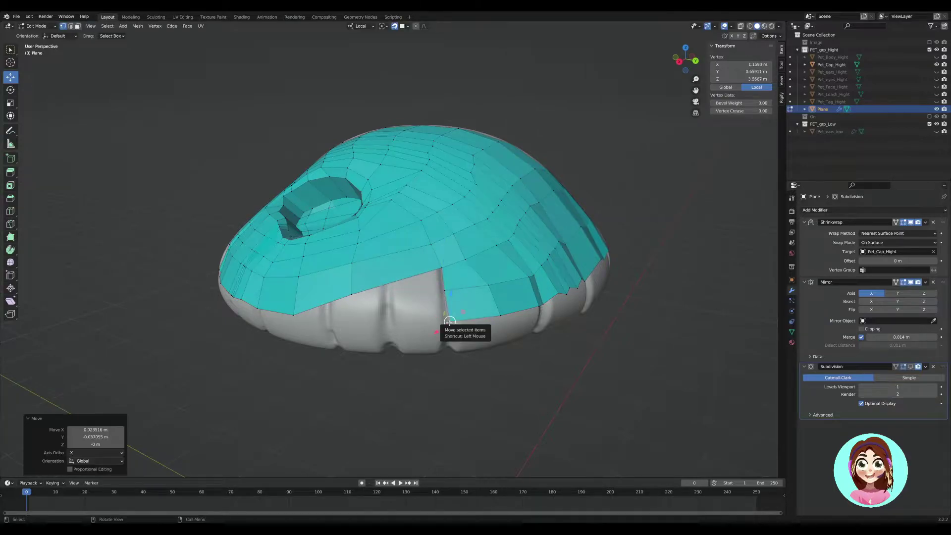
{"action": "key", "text": "Escape"}
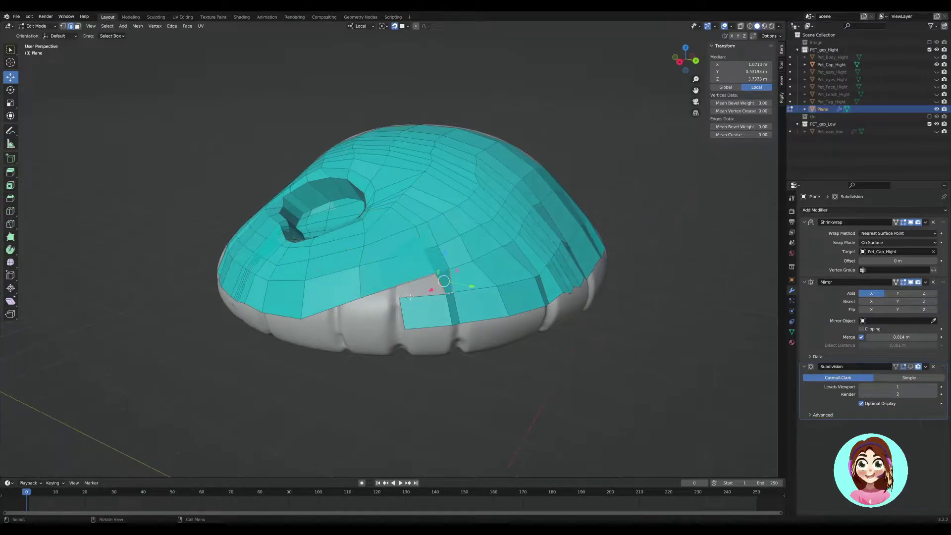
- Select an edge path inside the hole and a vertex near the rim
{"action": "middle_click_drag", "start_coordinate": [445, 261], "coordinate": [465, 277]}
{"action": "left_click_drag", "start_coordinate": [404, 274], "coordinate": [404, 274]}
{"action": "mouse_move", "coordinate": [466, 278]}
{"action": "middle_mouse_down"}
{"action": "mouse_move", "coordinate": [498, 268]}
{"action": "mouse_move", "coordinate": [466, 208]}
{"action": "middle_mouse_up"}
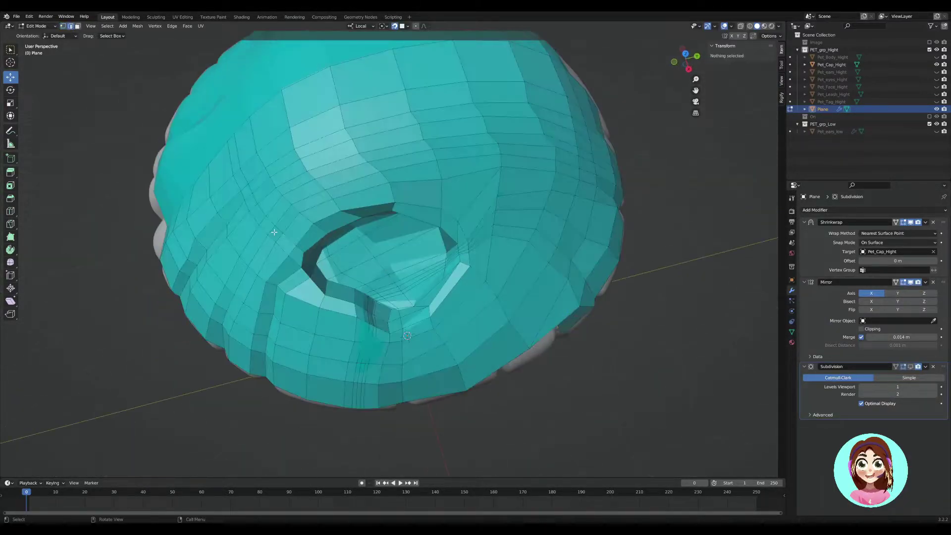
{"action": "key", "text": "2"}
{"action": "left_click", "coordinate": [464, 200], "text": "ctrl"}
{"action": "mouse_move", "coordinate": [434, 242]}
{"action": "middle_mouse_down"}
{"action": "mouse_move", "coordinate": [375, 285]}
{"action": "mouse_move", "coordinate": [403, 332]}
{"action": "middle_mouse_up"}
{"action": "key", "text": "1"}
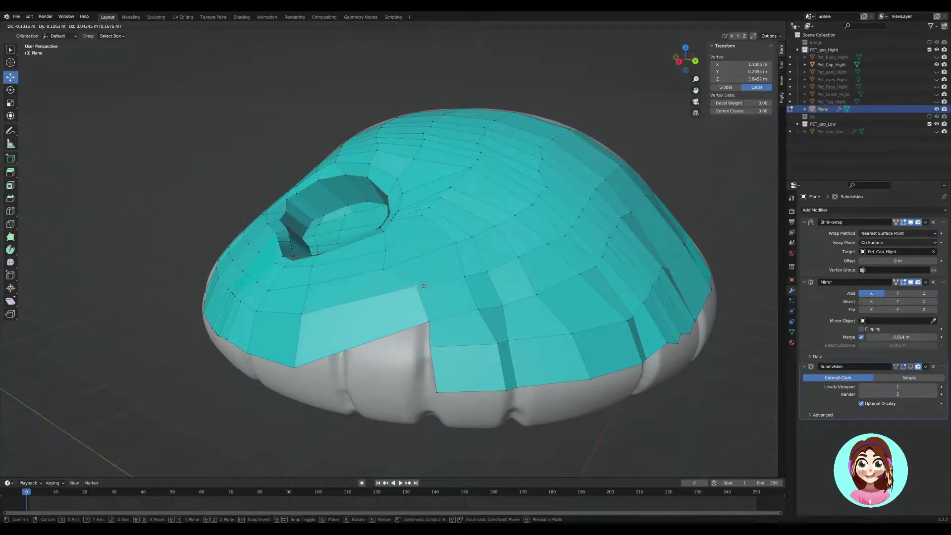
{"action": "mouse_move", "coordinate": [329, 209]}
{"action": "middle_mouse_down"}
{"action": "mouse_move", "coordinate": [497, 284]}
{"action": "mouse_move", "coordinate": [691, 347]}
{"action": "middle_mouse_up"}
{"action": "left_click", "coordinate": [496, 284]}
{"action": "right_click", "coordinate": [421, 268]}
{"action": "mouse_move", "coordinate": [421, 267]}
{"action": "middle_mouse_down"}
{"action": "mouse_move", "coordinate": [496, 307]}
{"action": "mouse_move", "coordinate": [581, 316]}
{"action": "middle_mouse_up"}
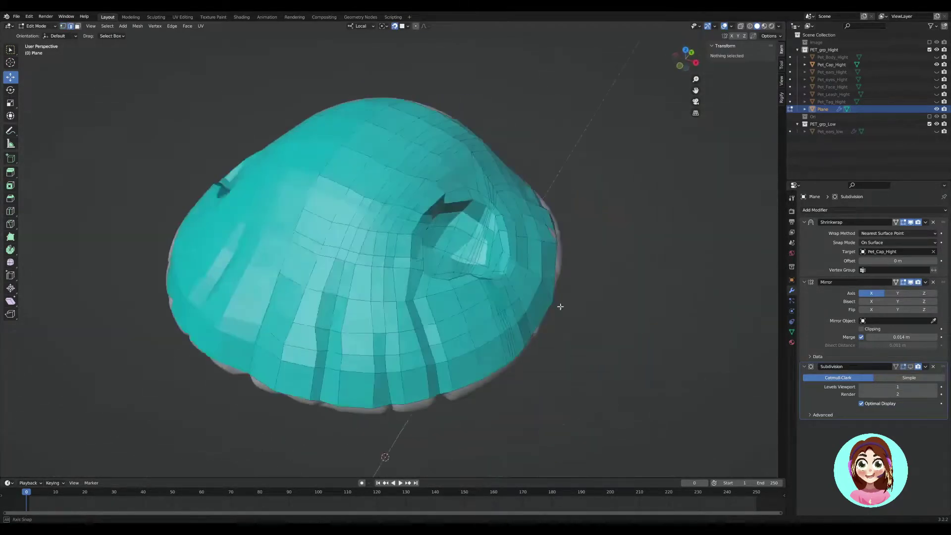
- Move the selected vertices along X and place the extruded edges at the rim
{"action": "key", "text": "g"}
{"action": "key", "text": "x"}
{"action": "left_click", "coordinate": [333, 361]}
{"action": "mouse_move", "coordinate": [333, 360]}
{"action": "middle_mouse_down"}
{"action": "mouse_move", "coordinate": [346, 322]}
{"action": "mouse_move", "coordinate": [411, 278]}
{"action": "mouse_move", "coordinate": [475, 342]}
{"action": "middle_mouse_up"}
{"action": "left_click_drag", "start_coordinate": [458, 321], "coordinate": [487, 352]}
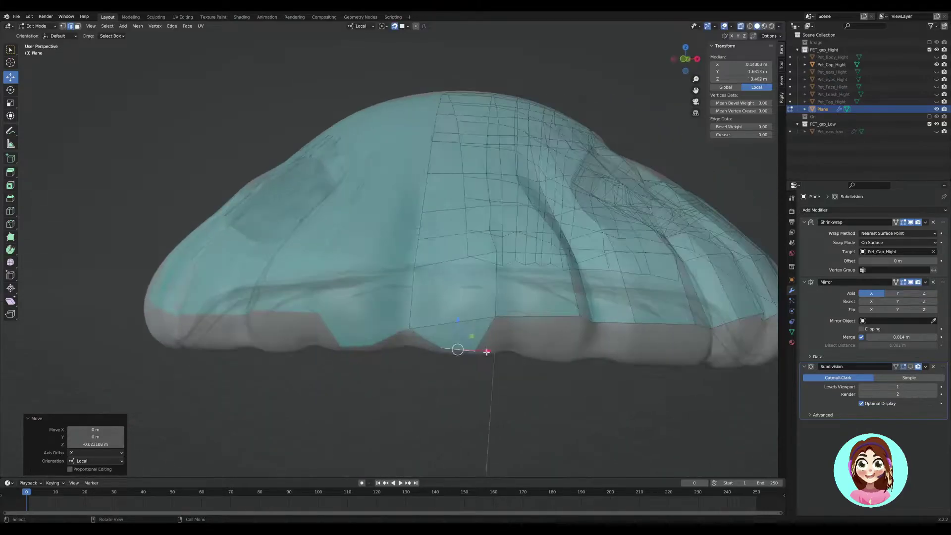
{"action": "left_click", "coordinate": [449, 324]}
{"action": "middle_click_drag", "start_coordinate": [448, 324], "coordinate": [442, 295]}
- Reposition the selected vertices onto the cap's underside
{"action": "middle_click_drag", "start_coordinate": [331, 286], "coordinate": [387, 181]}
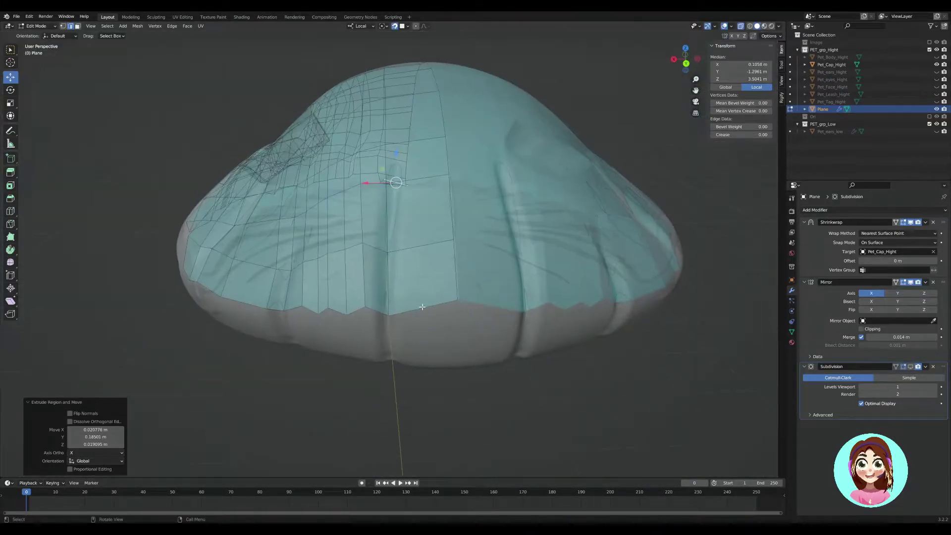
{"action": "key", "text": "g"}
{"action": "left_click", "coordinate": [431, 322]}
{"action": "key", "text": "g"}
{"action": "mouse_move", "coordinate": [431, 322]}
{"action": "middle_mouse_down"}
{"action": "mouse_move", "coordinate": [377, 274]}
{"action": "mouse_move", "coordinate": [456, 261]}
{"action": "mouse_move", "coordinate": [371, 259]}
{"action": "mouse_move", "coordinate": [355, 233]}
{"action": "middle_mouse_up"}
{"action": "left_click", "coordinate": [377, 274]}
- Extrude the rim edges downward past the cap's lower rim
{"action": "scroll", "coordinate": [466, 217], "scroll_direction": "up", "scroll_amount": 3}
{"action": "scroll", "coordinate": [465, 217], "scroll_direction": "down", "scroll_amount": 4}
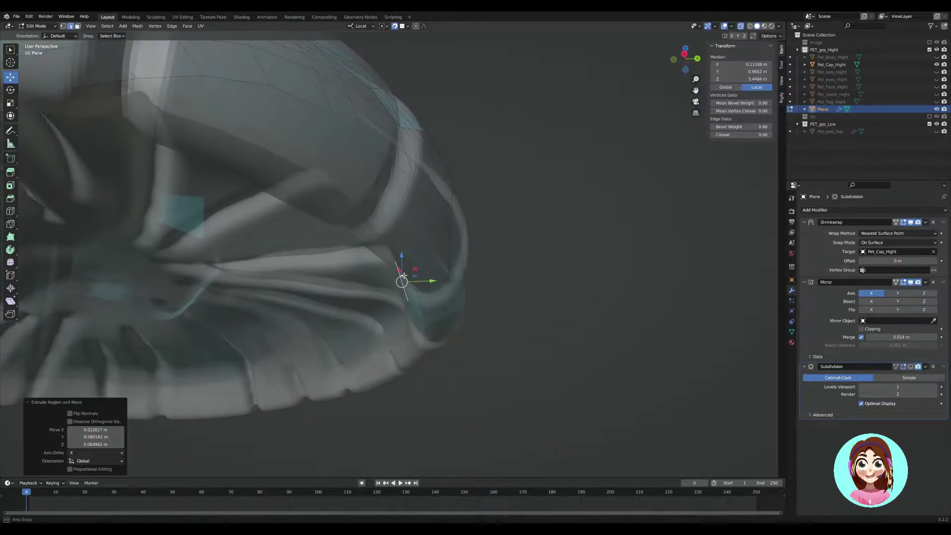
{"action": "middle_click_drag", "start_coordinate": [404, 277], "coordinate": [562, 216]}
{"action": "key", "text": "e"}
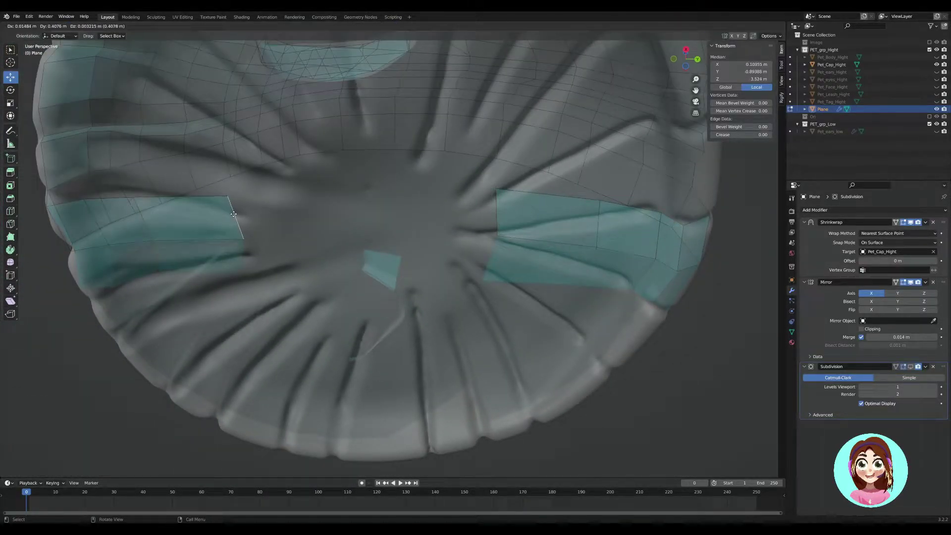
{"action": "left_click", "coordinate": [358, 185]}
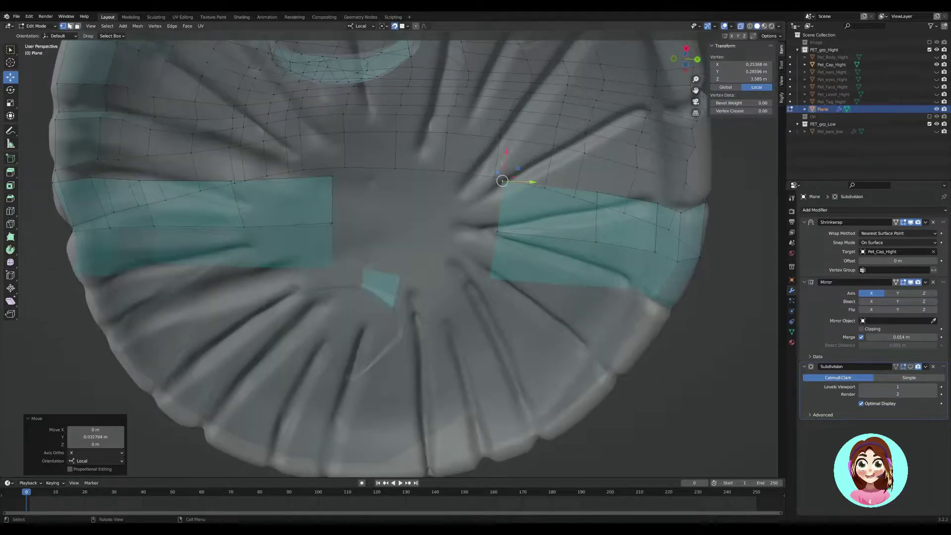
{"action": "middle_click_drag", "start_coordinate": [337, 200], "coordinate": [347, 213]}
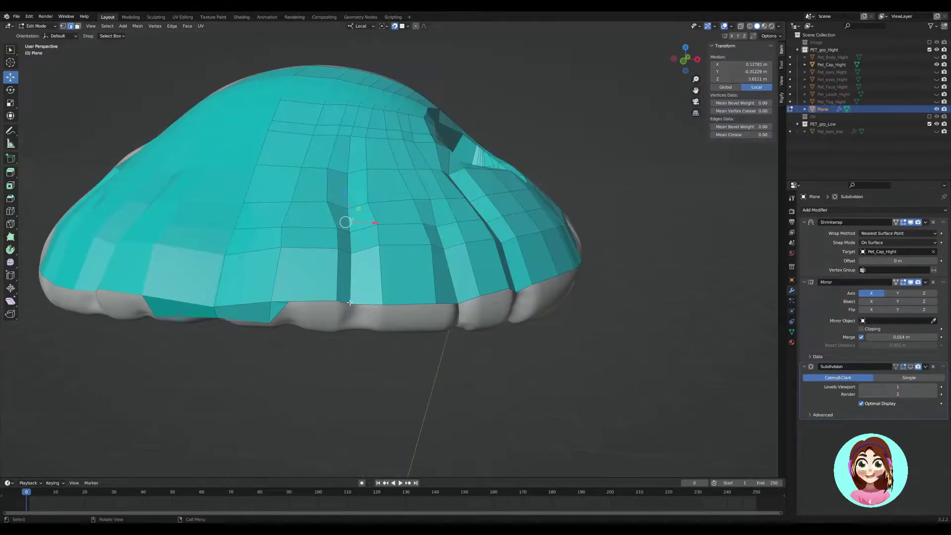
- Select another vertex on the cap and save the file
{"action": "left_click_drag", "start_coordinate": [352, 218], "coordinate": [351, 216]}
{"action": "scroll", "coordinate": [351, 216], "scroll_direction": "up", "scroll_amount": 3}
{"action": "left_click", "coordinate": [322, 194]}
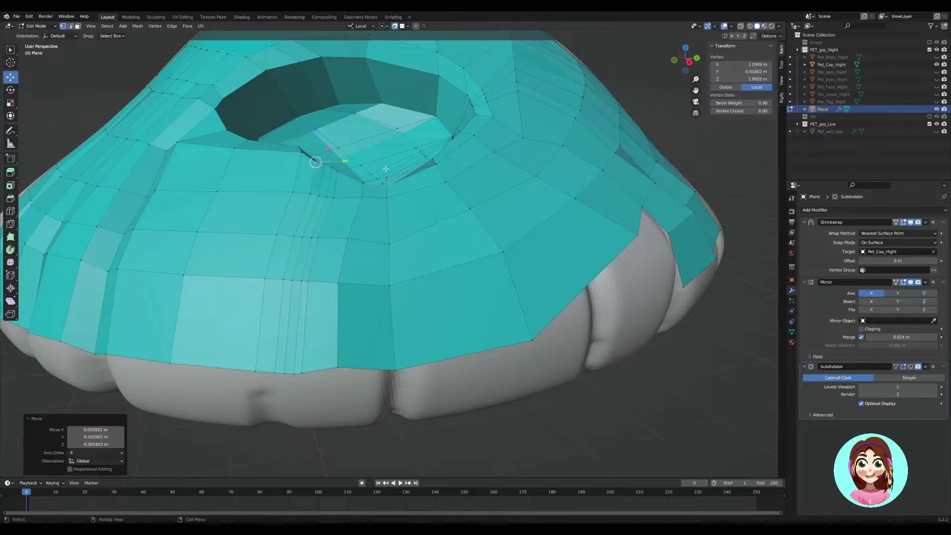
{"action": "mouse_move", "coordinate": [386, 168]}
{"action": "middle_mouse_down"}
{"action": "mouse_move", "coordinate": [450, 216]}
{"action": "mouse_move", "coordinate": [415, 273]}
{"action": "mouse_move", "coordinate": [495, 238]}
{"action": "mouse_move", "coordinate": [346, 198]}
{"action": "middle_mouse_up"}
{"action": "key", "text": "ctrl+s"}
- Reposition a vertex near the cap's opening
{"action": "key", "text": "2"}
{"action": "scroll", "coordinate": [498, 236], "scroll_direction": "up", "scroll_amount": 2}
{"action": "key", "text": "1"}
{"action": "left_click", "coordinate": [293, 187]}
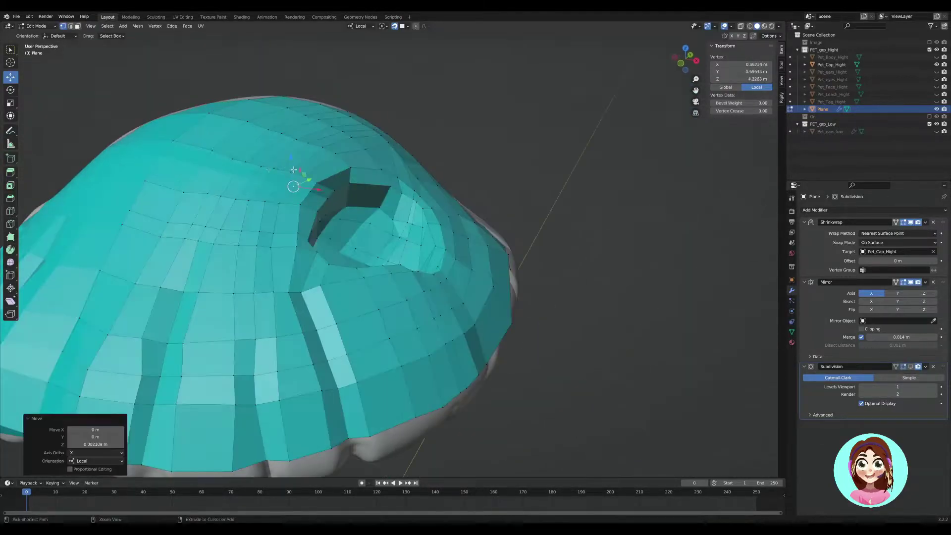
{"action": "left_click", "coordinate": [160, 136]}
{"action": "middle_click_drag", "start_coordinate": [160, 136], "coordinate": [374, 307]}
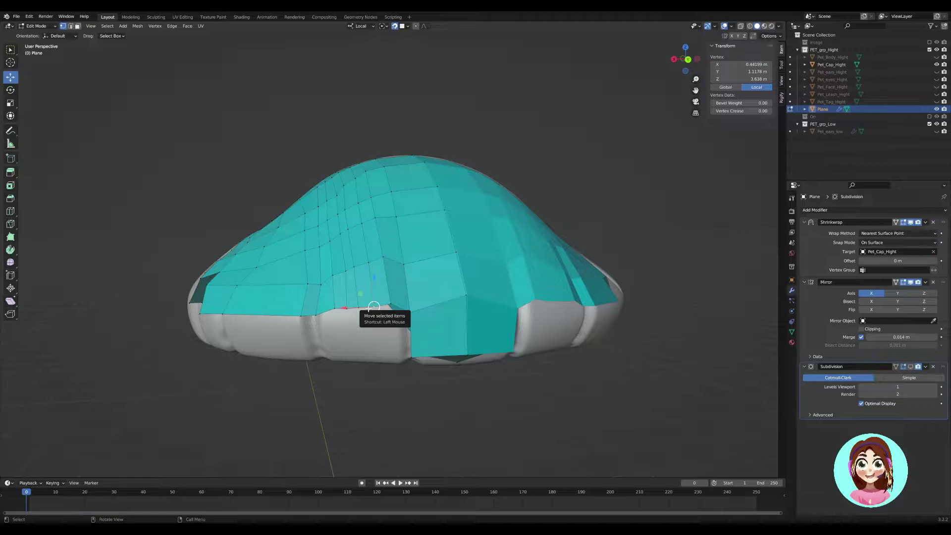
{"action": "middle_click_drag", "start_coordinate": [352, 309], "coordinate": [253, 377]}
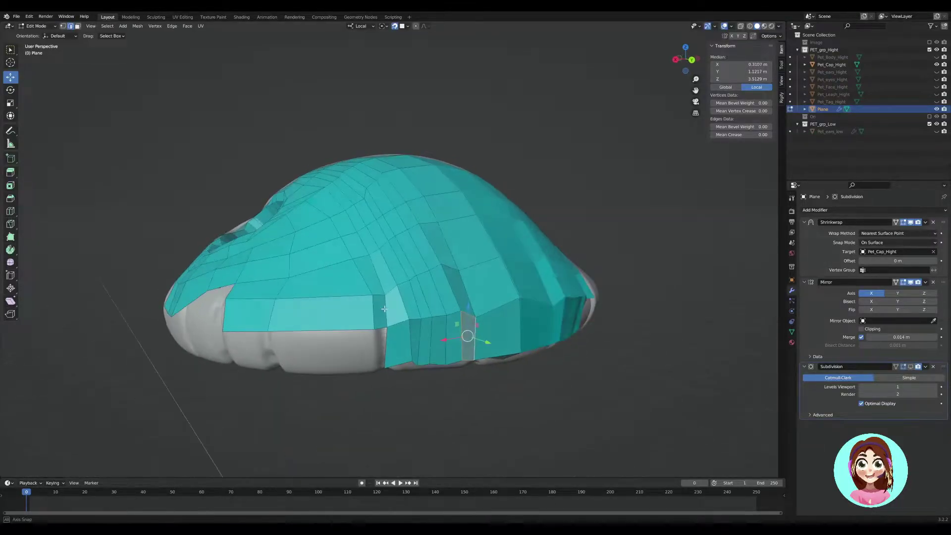
- Select edges along the cap's lower rim
{"action": "left_click", "coordinate": [252, 375]}
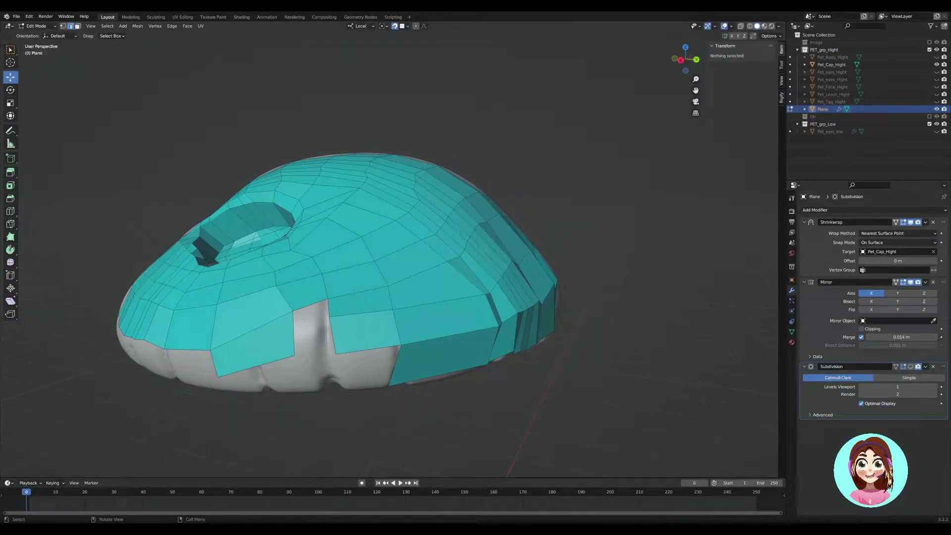
{"action": "middle_click_drag", "start_coordinate": [333, 339], "coordinate": [255, 342]}
{"action": "left_click", "coordinate": [324, 334], "text": "shift"}
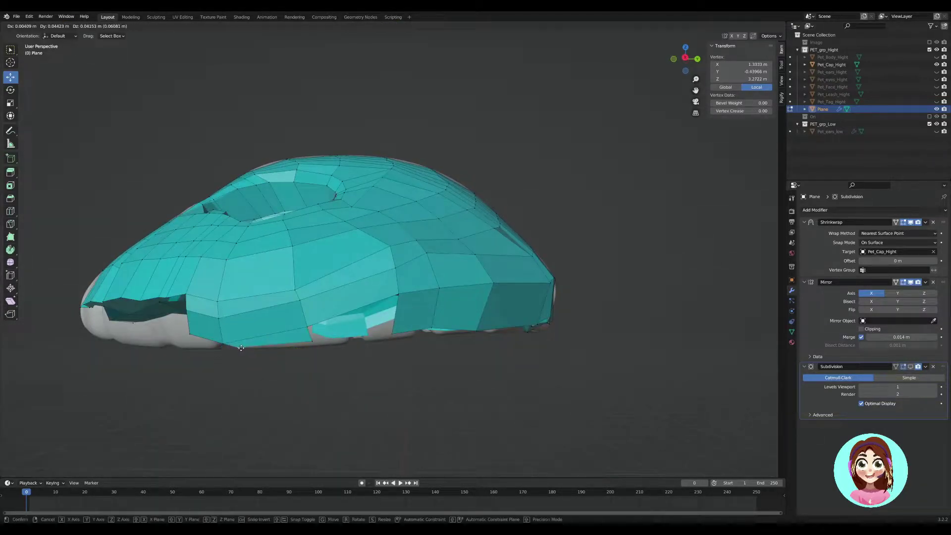
{"action": "left_click", "coordinate": [348, 319], "text": "shift"}
{"action": "mouse_move", "coordinate": [298, 317]}
{"action": "middle_mouse_down"}
{"action": "mouse_move", "coordinate": [349, 320]}
{"action": "mouse_move", "coordinate": [294, 339]}
{"action": "mouse_move", "coordinate": [300, 320]}
{"action": "middle_mouse_up"}
{"action": "left_click", "coordinate": [295, 340], "text": "shift"}
{"action": "mouse_move", "coordinate": [424, 336]}
{"action": "middle_mouse_down"}
{"action": "mouse_move", "coordinate": [257, 333]}
{"action": "mouse_move", "coordinate": [156, 102]}
{"action": "middle_mouse_up"}
{"action": "left_click", "coordinate": [257, 333], "text": "shift"}
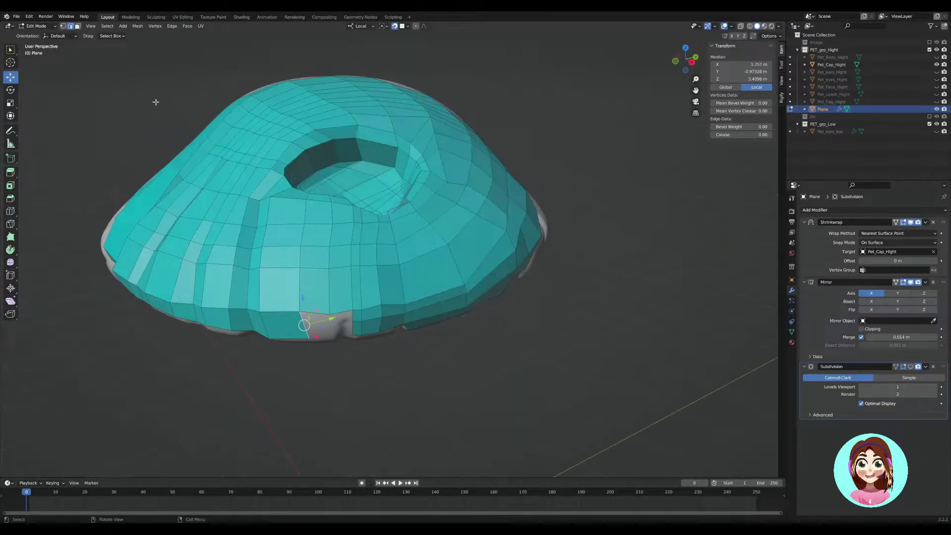
{"action": "mouse_move", "coordinate": [206, 185]}
{"action": "middle_mouse_down"}
{"action": "mouse_move", "coordinate": [258, 227]}
{"action": "mouse_move", "coordinate": [201, 336]}
{"action": "mouse_move", "coordinate": [297, 357]}
{"action": "middle_mouse_up"}
- Grab-move several lower-rim vertices to even out the rim
{"action": "key", "text": "g"}
{"action": "left_click", "coordinate": [257, 227]}
{"action": "key", "text": "ctrl+z"}
{"action": "key", "text": "g"}
{"action": "left_click", "coordinate": [201, 335]}
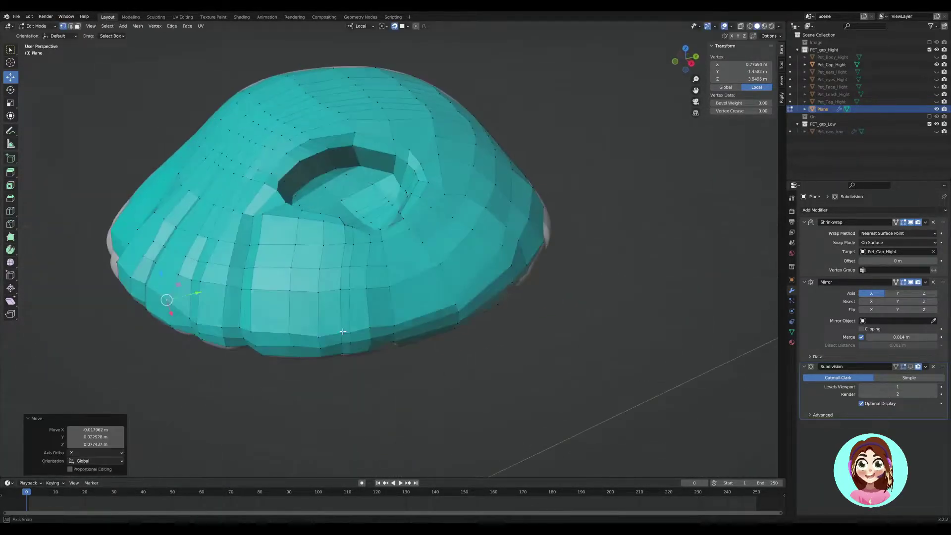
{"action": "left_click", "coordinate": [335, 380]}
{"action": "key", "text": "g"}
{"action": "left_click", "coordinate": [373, 390]}
- Slide another rim vertex along the X axis
{"action": "mouse_move", "coordinate": [373, 391]}
{"action": "middle_mouse_down"}
{"action": "mouse_move", "coordinate": [266, 350]}
{"action": "mouse_move", "coordinate": [307, 278]}
{"action": "mouse_move", "coordinate": [426, 223]}
{"action": "mouse_move", "coordinate": [397, 198]}
{"action": "middle_mouse_up"}
{"action": "scroll", "coordinate": [297, 297], "scroll_direction": "up", "scroll_amount": 3}
{"action": "key", "text": "g"}
{"action": "key", "text": "x"}
{"action": "key", "text": "x"}
{"action": "left_click", "coordinate": [297, 269]}
- Select an edge on the cap's underside in edge select mode
{"action": "key", "text": "2"}
{"action": "left_click", "coordinate": [394, 175]}
{"action": "middle_click_drag", "start_coordinate": [432, 225], "coordinate": [445, 203]}
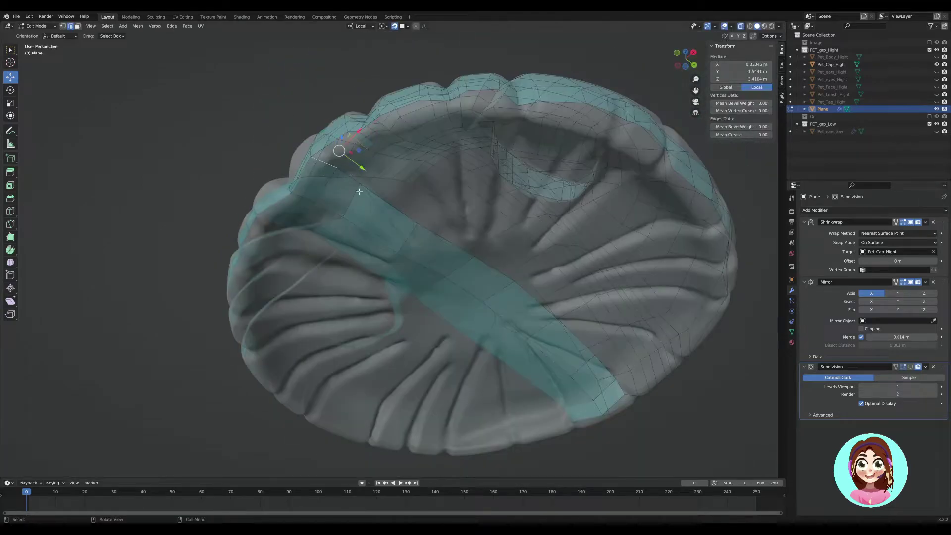
- Extrude the underside edge into faces covering the cap's underside
{"action": "key", "text": "e"}
{"action": "left_click", "coordinate": [446, 203]}
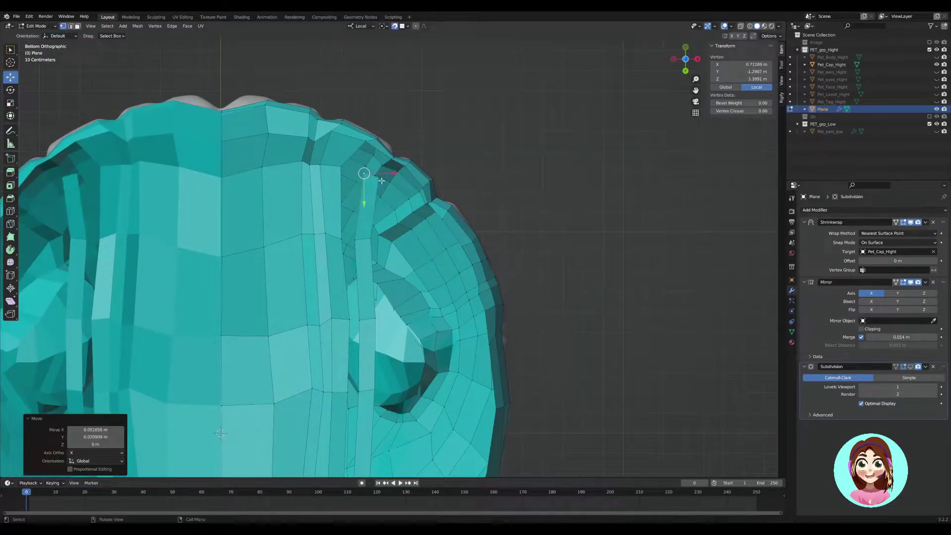
{"action": "middle_click_drag", "start_coordinate": [376, 166], "coordinate": [367, 119]}
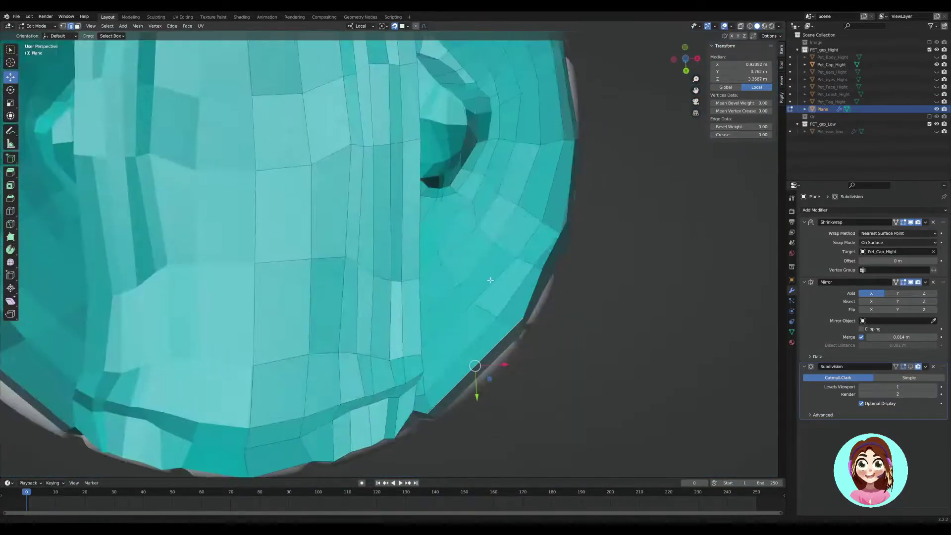
- Nudge a vertex toward the rim and place an extruded edge
{"action": "middle_click_drag", "start_coordinate": [367, 119], "coordinate": [387, 149]}
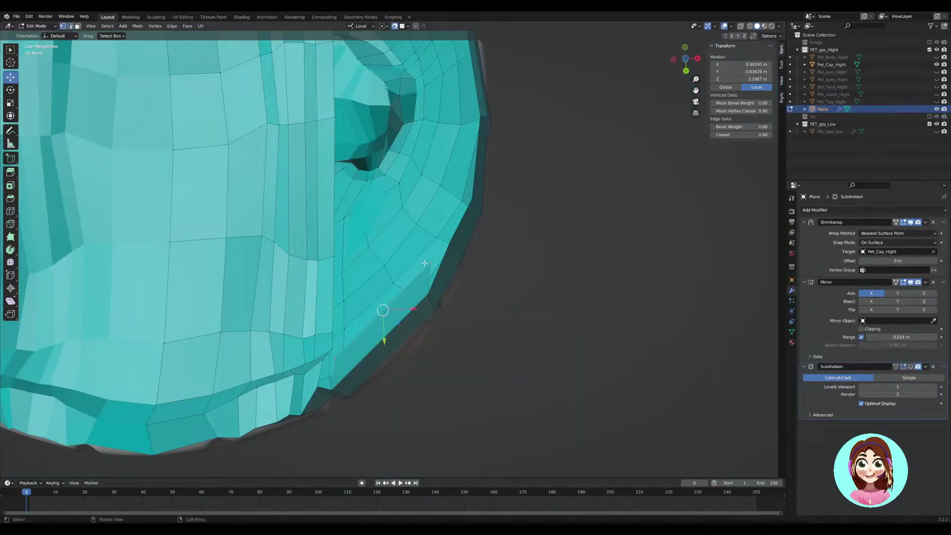
{"action": "left_click_drag", "start_coordinate": [381, 142], "coordinate": [394, 148]}
{"action": "left_click", "coordinate": [412, 158]}
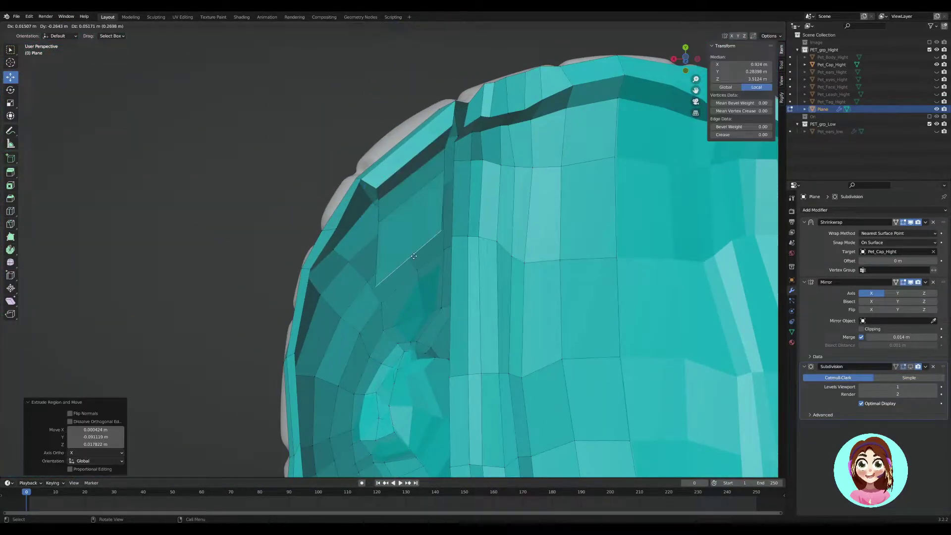
{"action": "left_click", "coordinate": [414, 256]}
{"action": "middle_click_drag", "start_coordinate": [414, 256], "coordinate": [463, 96]}
- Move vertices near the cap's hole to follow the brim
{"action": "left_click", "coordinate": [452, 200]}
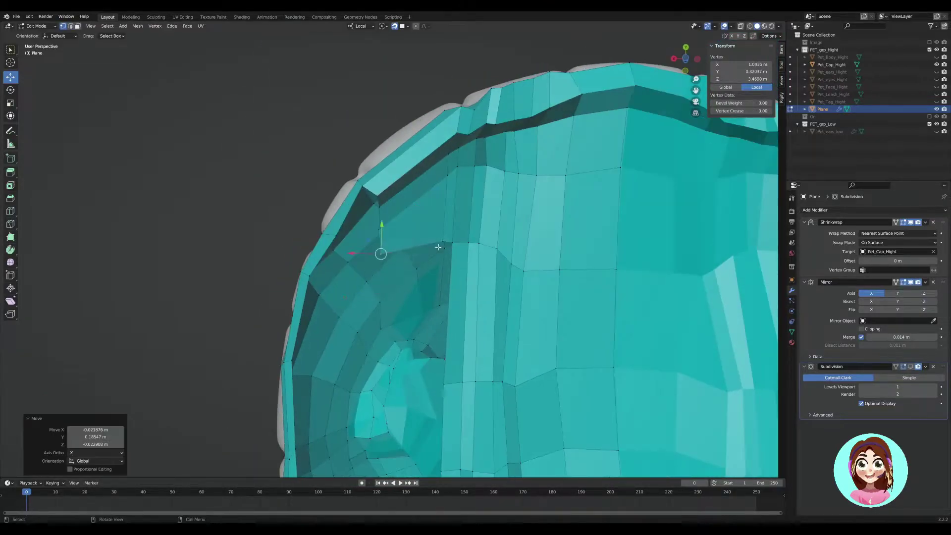
{"action": "middle_click_drag", "start_coordinate": [446, 208], "coordinate": [343, 221]}
{"action": "key", "text": "g"}
{"action": "left_click", "coordinate": [428, 233]}
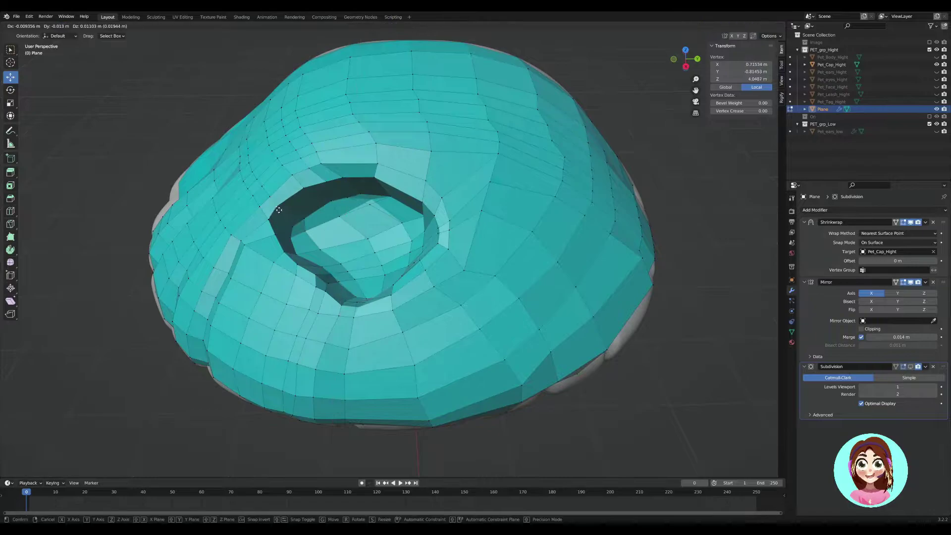
{"action": "left_click", "coordinate": [279, 210]}
{"action": "middle_click_drag", "start_coordinate": [279, 210], "coordinate": [375, 281]}
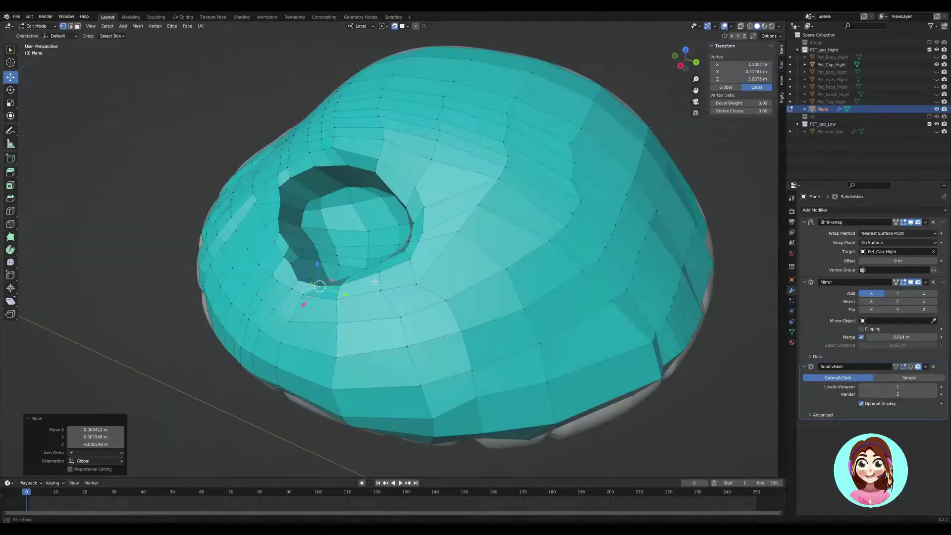
{"action": "mouse_move", "coordinate": [315, 251]}
{"action": "middle_mouse_down"}
{"action": "mouse_move", "coordinate": [382, 193]}
{"action": "mouse_move", "coordinate": [436, 267]}
{"action": "mouse_move", "coordinate": [413, 243]}
{"action": "mouse_move", "coordinate": [491, 263]}
{"action": "mouse_move", "coordinate": [346, 223]}
{"action": "mouse_move", "coordinate": [355, 178]}
{"action": "mouse_move", "coordinate": [342, 274]}
{"action": "middle_mouse_up"}
- Extrude an edge by the hole along the cap's side
{"action": "left_click", "coordinate": [382, 193]}
{"action": "key", "text": "2"}
{"action": "key", "text": "e"}
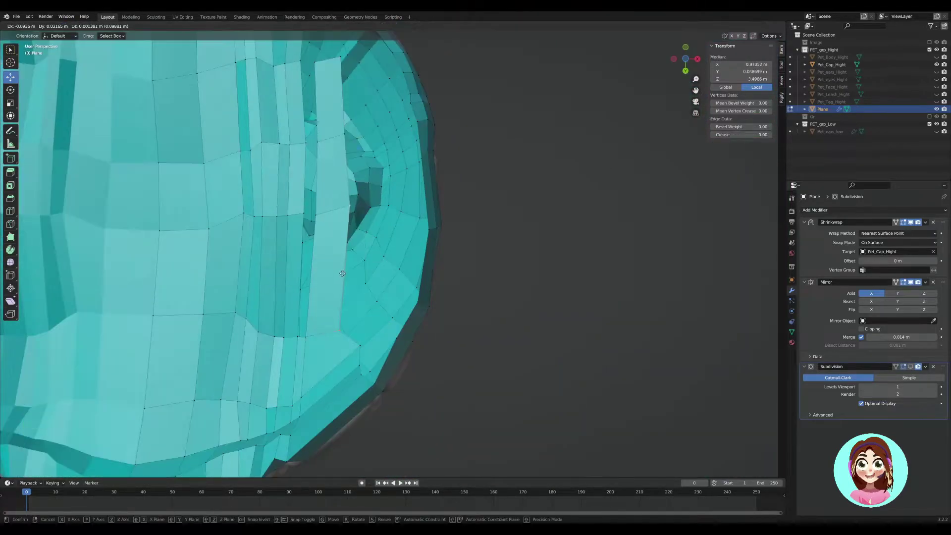
{"action": "mouse_move", "coordinate": [321, 237]}
{"action": "middle_mouse_down"}
{"action": "mouse_move", "coordinate": [450, 281]}
{"action": "mouse_move", "coordinate": [287, 312]}
{"action": "mouse_move", "coordinate": [489, 234]}
{"action": "mouse_move", "coordinate": [371, 308]}
{"action": "middle_mouse_up"}
- Move a single vertex toward the cap's lower rim
{"action": "left_click", "coordinate": [286, 312]}
{"action": "key", "text": "g"}
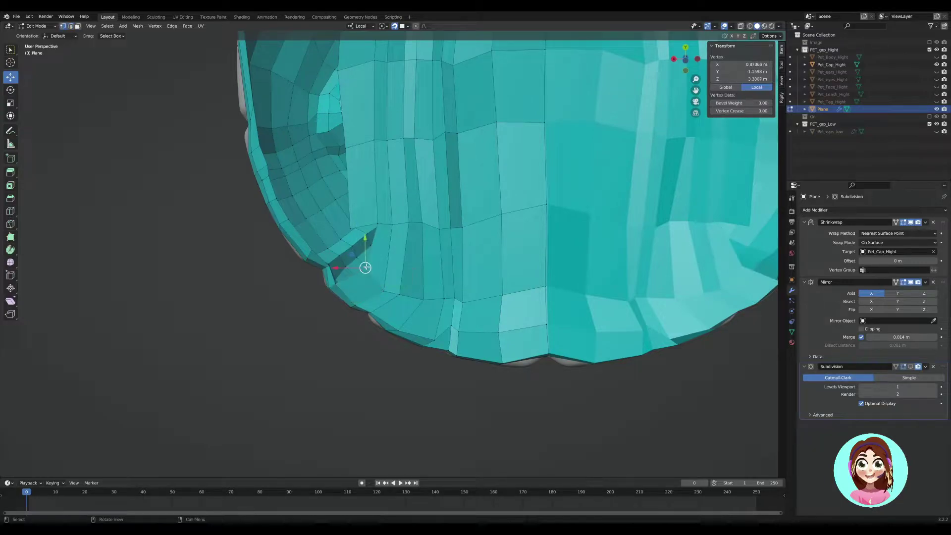
{"action": "mouse_move", "coordinate": [334, 270]}
{"action": "middle_mouse_down"}
{"action": "mouse_move", "coordinate": [347, 278]}
{"action": "mouse_move", "coordinate": [319, 246]}
{"action": "mouse_move", "coordinate": [365, 282]}
{"action": "mouse_move", "coordinate": [464, 256]}
{"action": "mouse_move", "coordinate": [422, 312]}
{"action": "mouse_move", "coordinate": [384, 115]}
{"action": "mouse_move", "coordinate": [395, 144]}
{"action": "mouse_move", "coordinate": [385, 282]}
{"action": "middle_mouse_up"}
{"action": "left_click", "coordinate": [319, 246], "text": "ctrl"}
{"action": "mouse_move", "coordinate": [404, 185]}
{"action": "middle_mouse_down"}
{"action": "mouse_move", "coordinate": [341, 297]}
{"action": "mouse_move", "coordinate": [422, 224]}
{"action": "middle_mouse_up"}
- Extrude the lower rim edges into a new row of faces
{"action": "left_click", "coordinate": [331, 303]}
{"action": "left_click", "coordinate": [353, 290]}
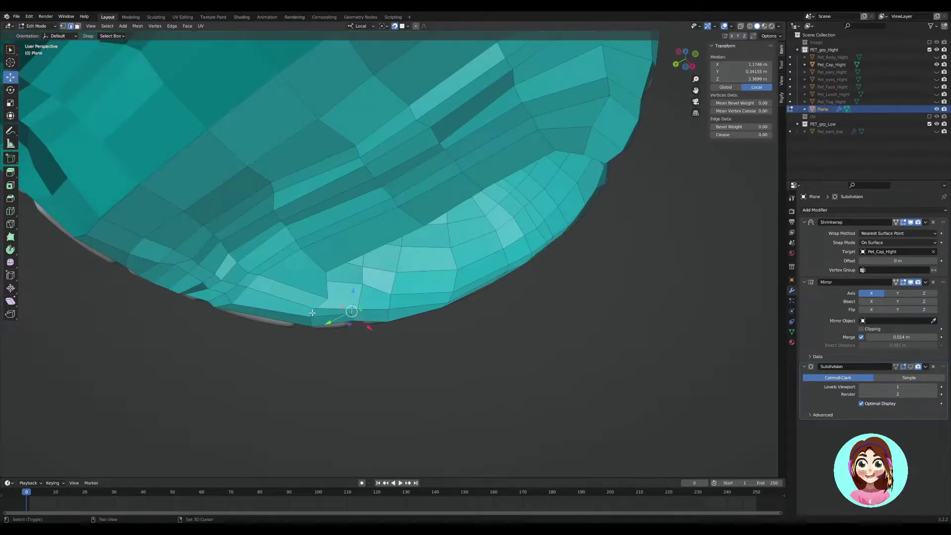
{"action": "mouse_move", "coordinate": [334, 263]}
{"action": "middle_mouse_down"}
{"action": "mouse_move", "coordinate": [329, 290]}
{"action": "mouse_move", "coordinate": [307, 208]}
{"action": "mouse_move", "coordinate": [303, 124]}
{"action": "mouse_move", "coordinate": [317, 182]}
{"action": "mouse_move", "coordinate": [418, 206]}
{"action": "mouse_move", "coordinate": [418, 293]}
{"action": "mouse_move", "coordinate": [342, 227]}
{"action": "middle_mouse_up"}
{"action": "key", "text": "e"}
{"action": "left_click", "coordinate": [329, 290]}
{"action": "key", "text": "g"}
- Select an edge loop on the rim and reposition it
{"action": "left_click", "coordinate": [300, 123]}
{"action": "left_click", "coordinate": [317, 182], "text": "alt"}
{"action": "key", "text": "g"}
{"action": "left_click", "coordinate": [298, 292]}
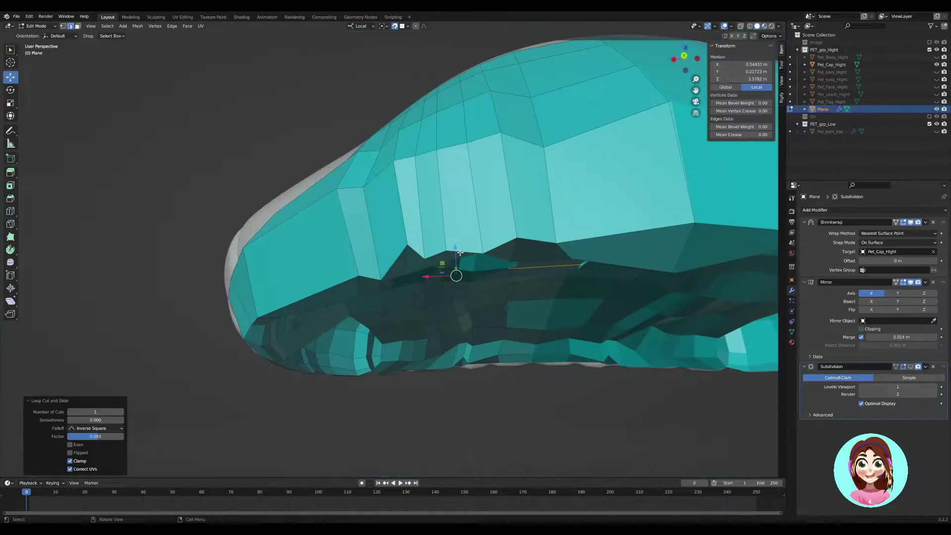
- Adjust a vertex inside the cap, return to Object Mode and save
{"action": "mouse_move", "coordinate": [452, 272]}
{"action": "middle_mouse_down"}
{"action": "mouse_move", "coordinate": [489, 298]}
{"action": "mouse_move", "coordinate": [272, 333]}
{"action": "mouse_move", "coordinate": [391, 361]}
{"action": "mouse_move", "coordinate": [340, 195]}
{"action": "middle_mouse_up"}
{"action": "left_click", "coordinate": [340, 195]}
{"action": "left_click", "coordinate": [416, 226]}
{"action": "scroll", "coordinate": [417, 226], "scroll_direction": "down", "scroll_amount": 5}
{"action": "mouse_move", "coordinate": [416, 227]}
{"action": "middle_mouse_down"}
{"action": "mouse_move", "coordinate": [396, 277]}
{"action": "mouse_move", "coordinate": [421, 216]}
{"action": "middle_mouse_up"}
{"action": "key", "text": "Tab"}
{"action": "key", "text": "ctrl+s"}
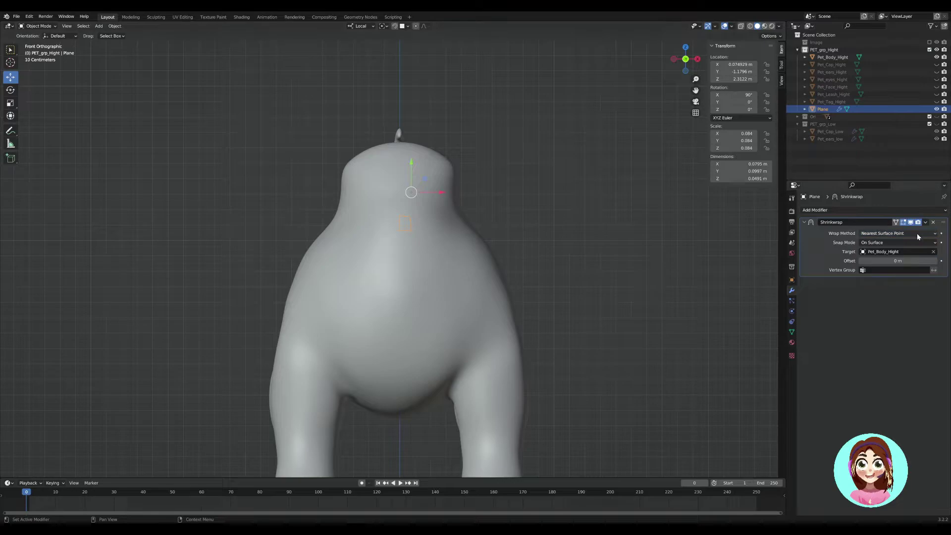
- Add a Mirror modifier to the plane and enable snapping to the sculpt surface
{"action": "left_click", "coordinate": [792, 290]}
{"action": "left_click", "coordinate": [822, 210]}
{"action": "left_click", "coordinate": [827, 299]}
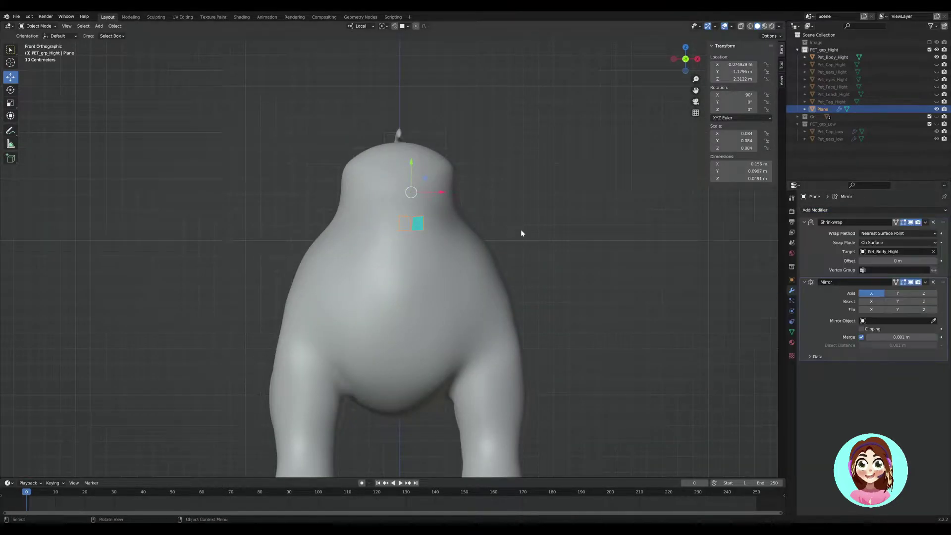
{"action": "left_click", "coordinate": [396, 29]}
- Move the plane onto the head and extrude a band of faces around the neck
{"action": "left_click_drag", "start_coordinate": [411, 192], "coordinate": [453, 180]}
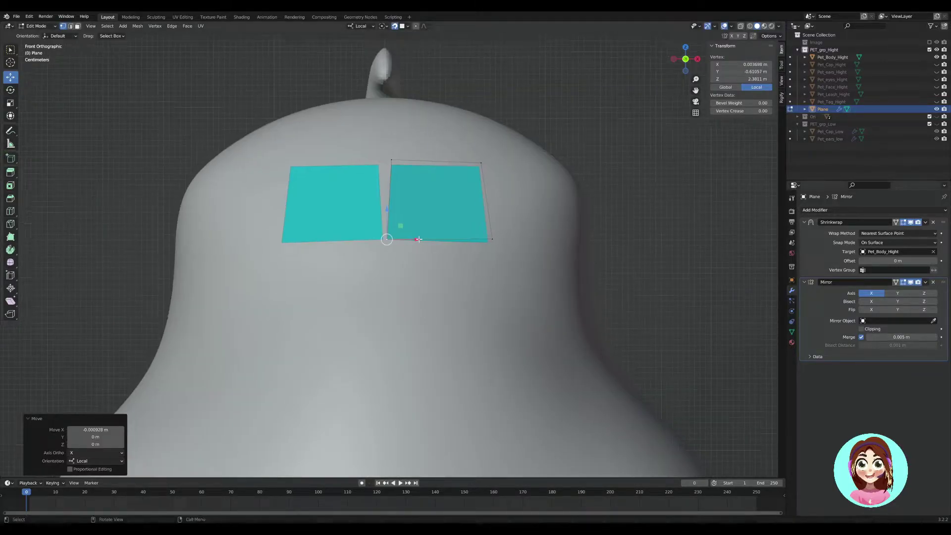
{"action": "scroll", "coordinate": [483, 231], "scroll_direction": "down", "scroll_amount": 3}
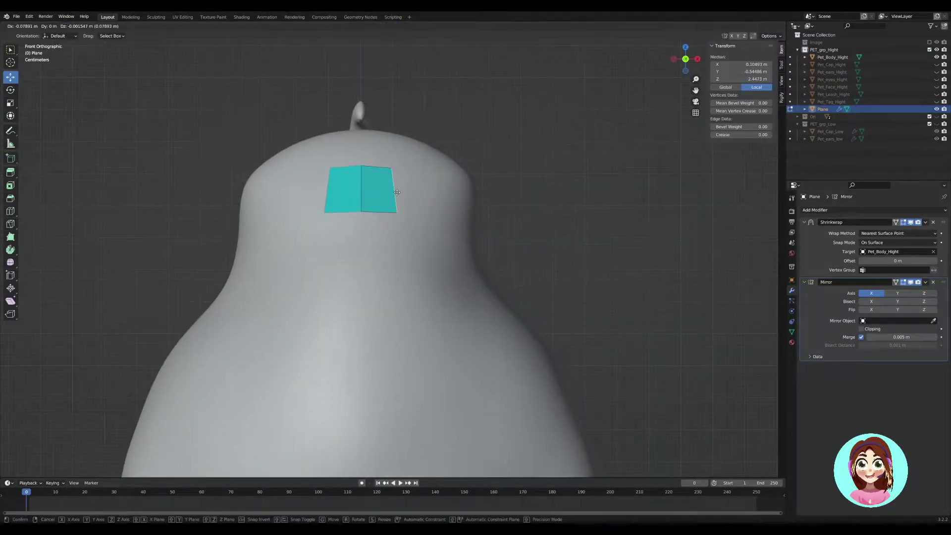
{"action": "key", "text": "e"}
{"action": "key", "text": "KP_3"}
{"action": "left_click", "coordinate": [388, 226]}
{"action": "middle_click_drag", "start_coordinate": [389, 226], "coordinate": [449, 254]}
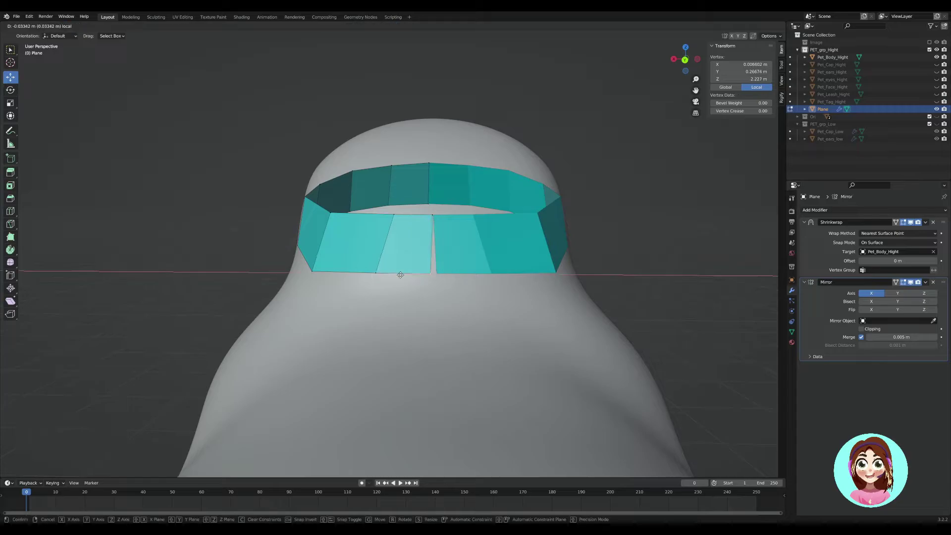
{"action": "middle_click_drag", "start_coordinate": [415, 215], "coordinate": [467, 219]}
- Extrude a strip of faces from the neck band down the back
{"action": "key", "text": "e"}
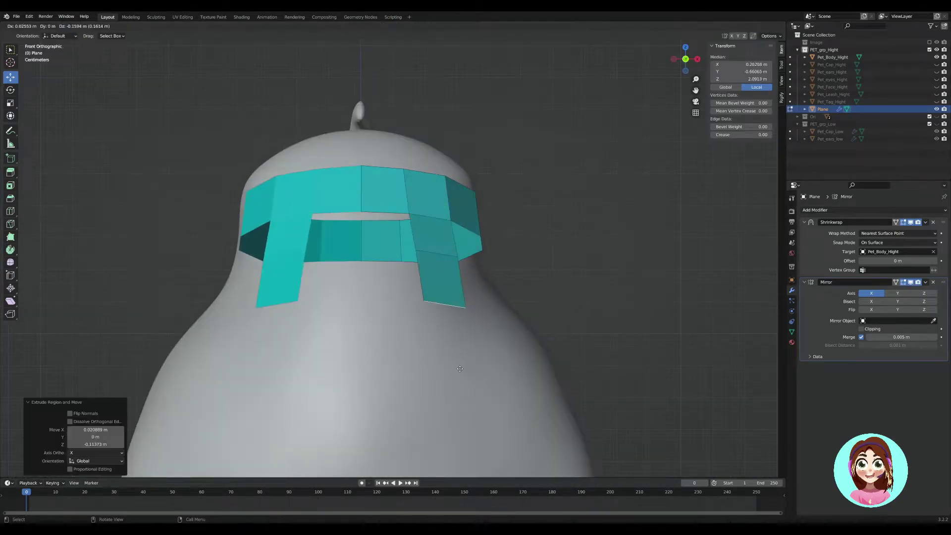
{"action": "key", "text": "e"}
{"action": "mouse_move", "coordinate": [377, 218]}
{"action": "middle_mouse_down"}
{"action": "mouse_move", "coordinate": [352, 228]}
{"action": "mouse_move", "coordinate": [331, 194]}
{"action": "middle_mouse_up"}
{"action": "left_click", "coordinate": [352, 228]}
{"action": "left_click", "coordinate": [331, 194]}
- Extrude another face from an edge of the neck band
{"action": "left_click", "coordinate": [70, 25]}
{"action": "scroll", "coordinate": [259, 230], "scroll_direction": "up", "scroll_amount": 3}
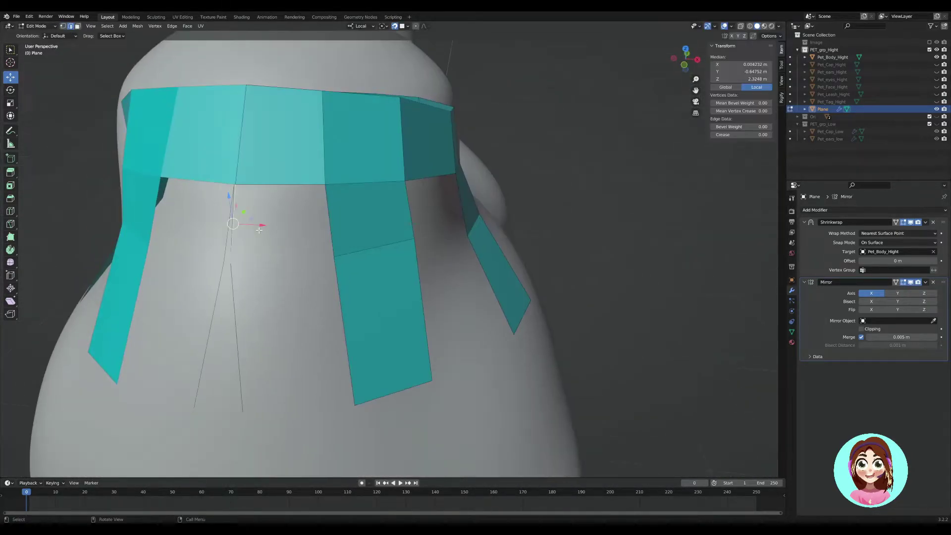
{"action": "mouse_move", "coordinate": [252, 268]}
{"action": "middle_mouse_down"}
{"action": "mouse_move", "coordinate": [317, 238]}
{"action": "mouse_move", "coordinate": [347, 277]}
{"action": "mouse_move", "coordinate": [461, 185]}
{"action": "middle_mouse_up"}
{"action": "left_click", "coordinate": [314, 244]}
{"action": "key", "text": "e"}
{"action": "left_click", "coordinate": [356, 286]}
- Extrude a further strip downward from the band's edge, checking in front view
{"action": "left_click", "coordinate": [460, 185]}
{"action": "key", "text": "e"}
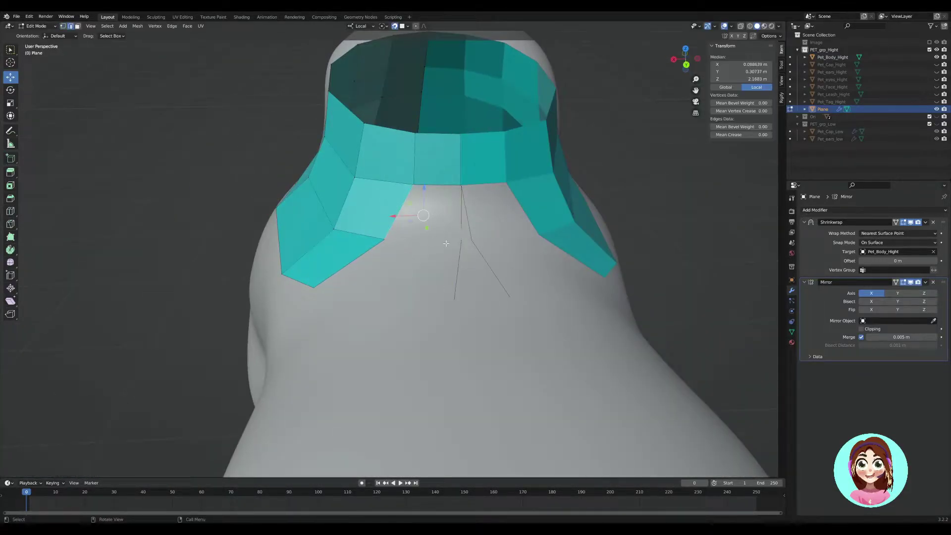
{"action": "key", "text": "KP_1"}
{"action": "key", "text": "e"}
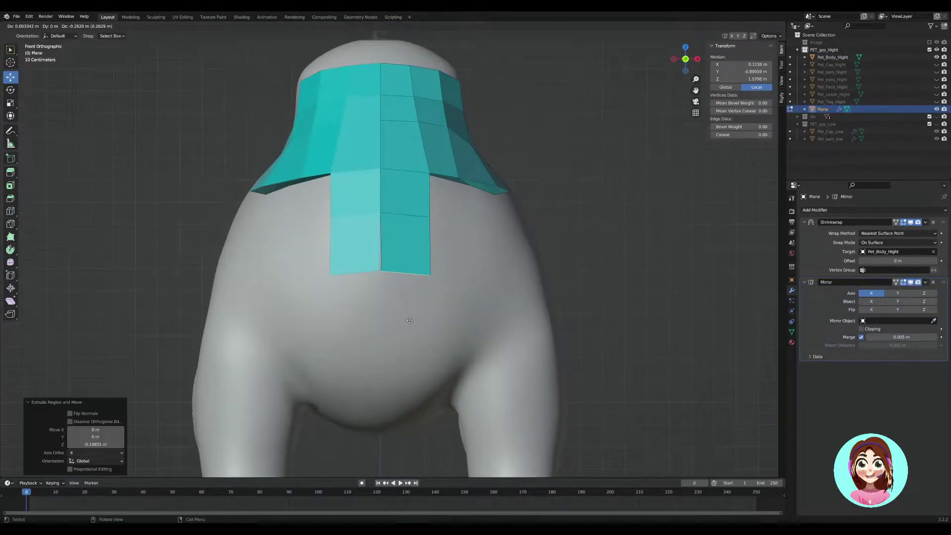
{"action": "middle_click_drag", "start_coordinate": [395, 346], "coordinate": [233, 378]}
- Extrude strips of faces down the shoulder and across the body's side
{"action": "key", "text": "e"}
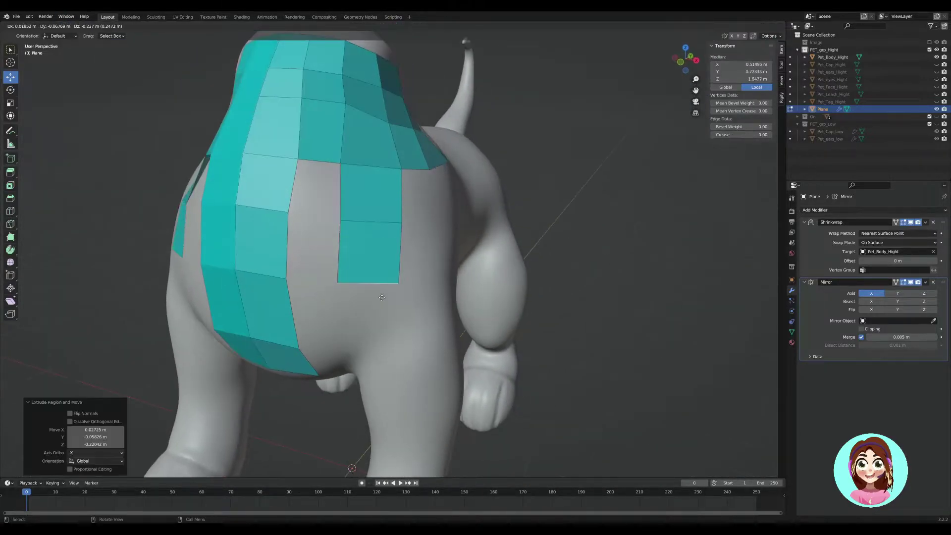
{"action": "mouse_move", "coordinate": [310, 310]}
{"action": "middle_mouse_down"}
{"action": "mouse_move", "coordinate": [382, 347]}
{"action": "mouse_move", "coordinate": [363, 300]}
{"action": "mouse_move", "coordinate": [426, 278]}
{"action": "middle_mouse_up"}
{"action": "key", "text": "e"}
{"action": "left_click", "coordinate": [382, 347]}
{"action": "key", "text": "e"}
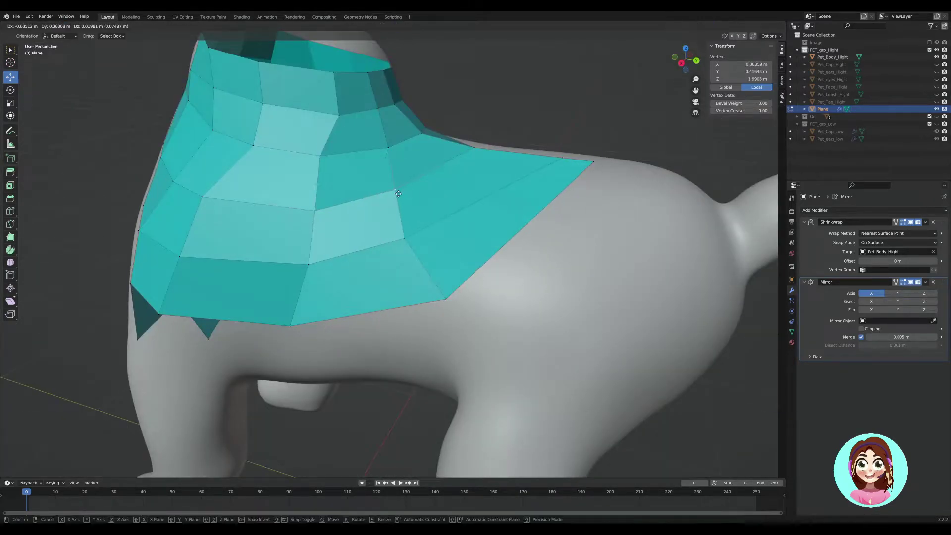
{"action": "left_click", "coordinate": [399, 193]}
- Extrude a new face onto the hip and adjust its vertices
{"action": "middle_click_drag", "start_coordinate": [398, 194], "coordinate": [297, 262]}
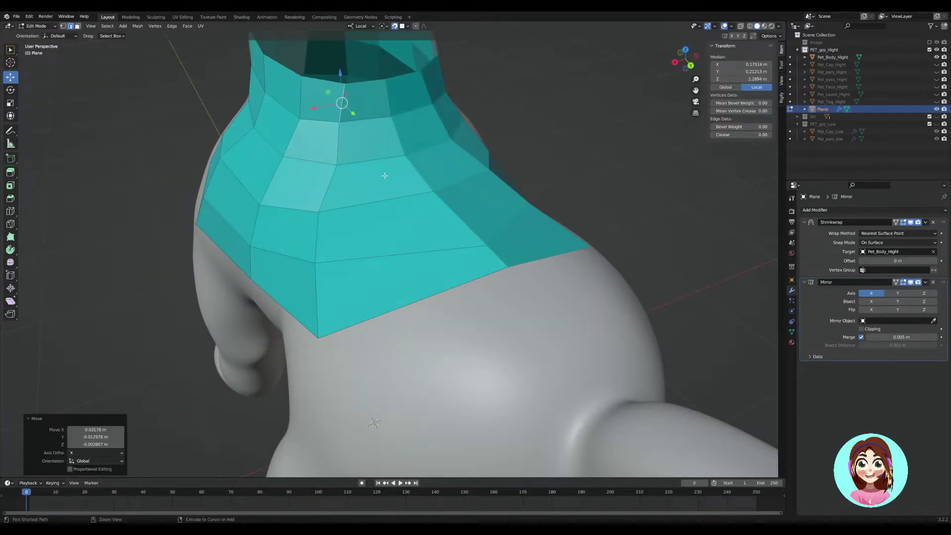
{"action": "mouse_move", "coordinate": [383, 187]}
{"action": "middle_mouse_down"}
{"action": "mouse_move", "coordinate": [361, 238]}
{"action": "mouse_move", "coordinate": [376, 277]}
{"action": "middle_mouse_up"}
{"action": "key", "text": "e"}
{"action": "left_click", "coordinate": [397, 313]}
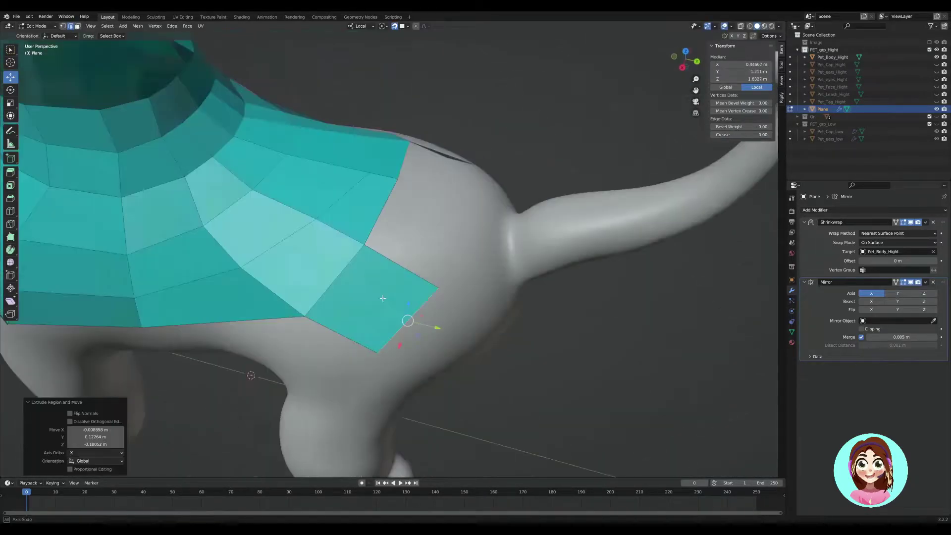
{"action": "middle_click_drag", "start_coordinate": [396, 312], "coordinate": [455, 321]}
{"action": "left_click", "coordinate": [355, 275]}
{"action": "mouse_move", "coordinate": [355, 276]}
{"action": "middle_mouse_down"}
{"action": "mouse_move", "coordinate": [446, 327]}
{"action": "mouse_move", "coordinate": [337, 272]}
{"action": "middle_mouse_up"}
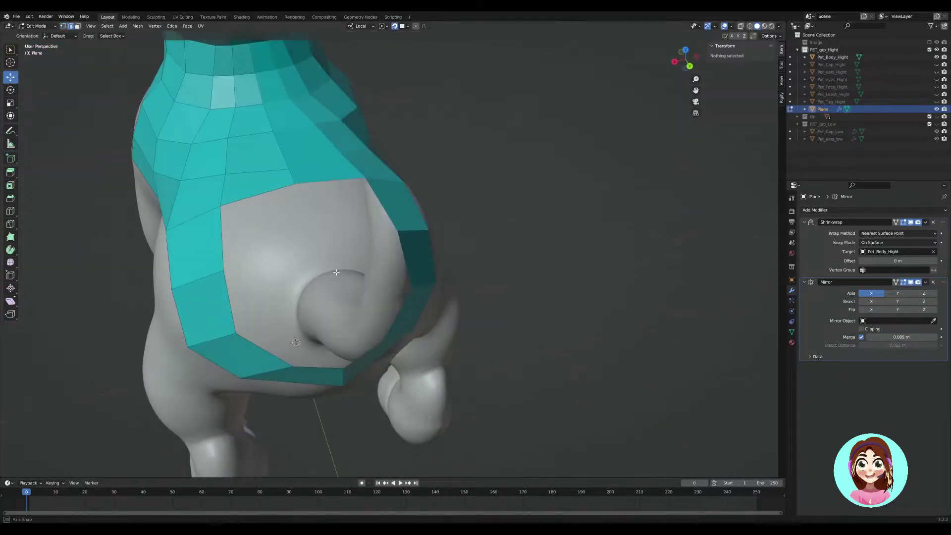
{"action": "left_click", "coordinate": [240, 286]}
{"action": "middle_click_drag", "start_coordinate": [240, 287], "coordinate": [239, 262]}
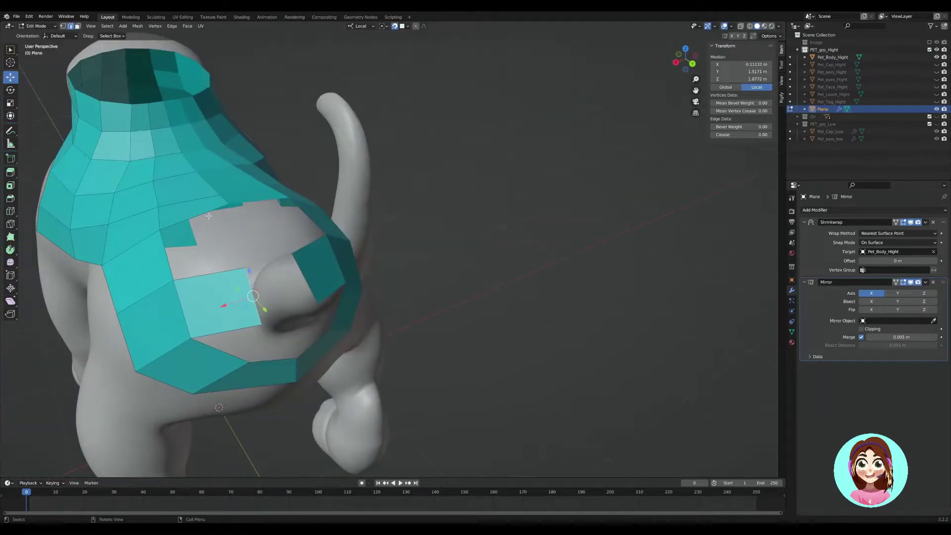
- Extend the mesh border and slide a vertex along X onto the surface
{"action": "scroll", "coordinate": [238, 262], "scroll_direction": "up", "scroll_amount": 3}
{"action": "key", "text": "e"}
{"action": "left_click", "coordinate": [174, 319]}
{"action": "scroll", "coordinate": [173, 319], "scroll_direction": "up", "scroll_amount": 2}
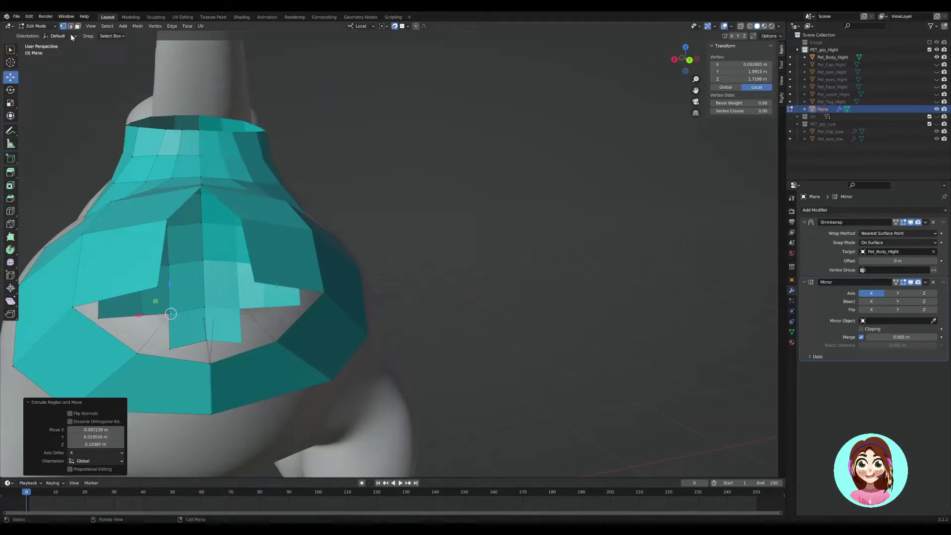
{"action": "mouse_move", "coordinate": [171, 313]}
{"action": "middle_mouse_down"}
{"action": "mouse_move", "coordinate": [254, 263]}
{"action": "mouse_move", "coordinate": [225, 296]}
{"action": "middle_mouse_up"}
{"action": "key", "text": "g"}
{"action": "key", "text": "x"}
{"action": "key", "text": "x"}
{"action": "left_click", "coordinate": [254, 264]}
- Extrude a point from the border toward the tail
{"action": "key", "text": "e"}
{"action": "left_click", "coordinate": [260, 358]}
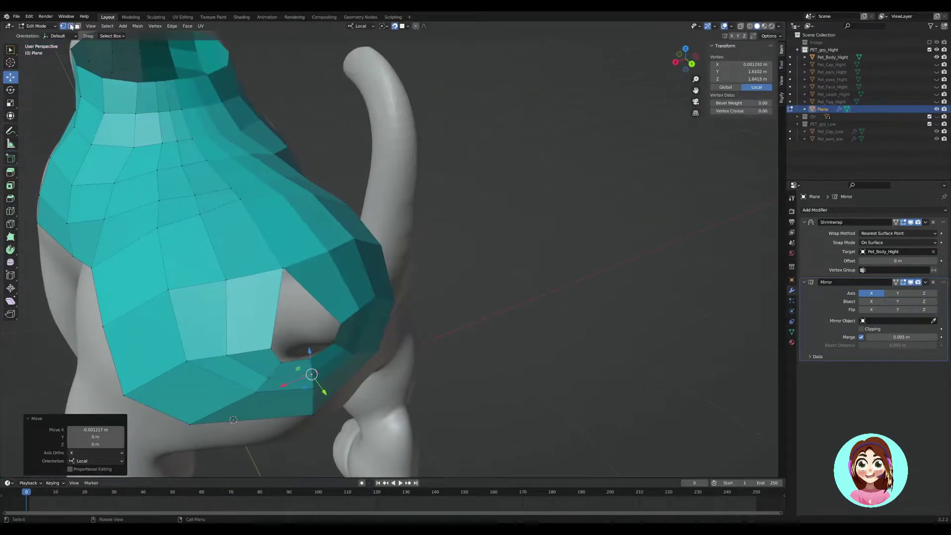
{"action": "mouse_move", "coordinate": [260, 358]}
{"action": "middle_mouse_down"}
{"action": "mouse_move", "coordinate": [393, 294]}
{"action": "mouse_move", "coordinate": [455, 152]}
{"action": "middle_mouse_up"}
- Extrude a strip of faces from the tail base up along the tail
{"action": "key", "text": "e"}
{"action": "left_click", "coordinate": [436, 208]}
{"action": "key", "text": "e"}
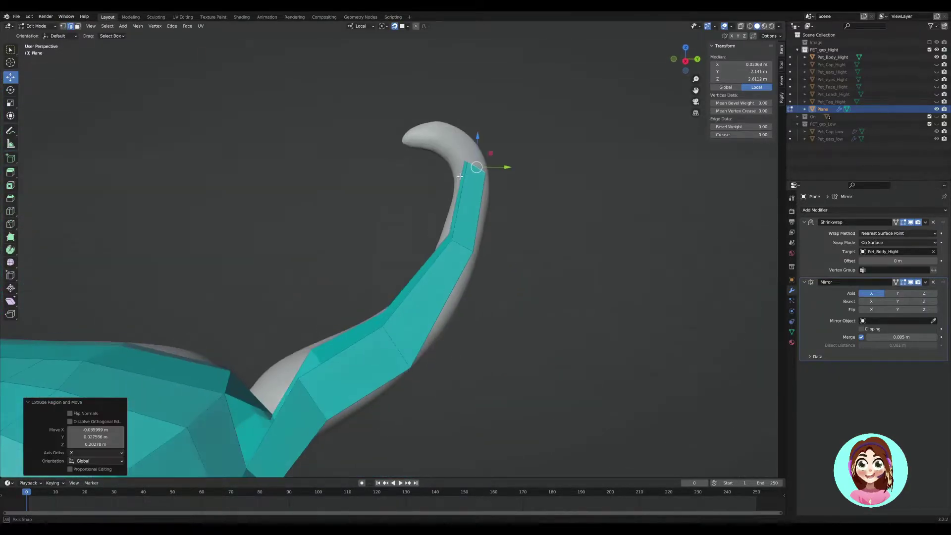
{"action": "middle_click_drag", "start_coordinate": [374, 223], "coordinate": [292, 341]}
{"action": "key", "text": "e"}
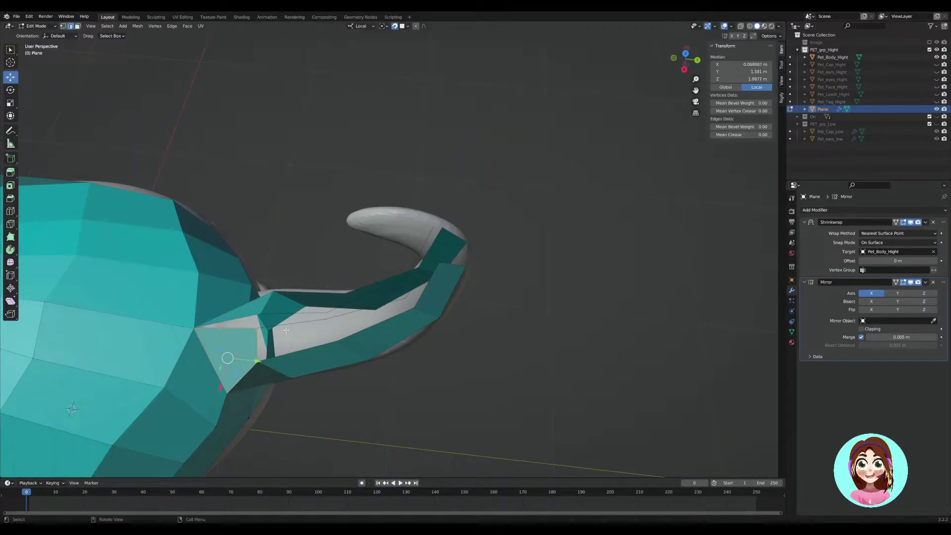
{"action": "left_click", "coordinate": [408, 297]}
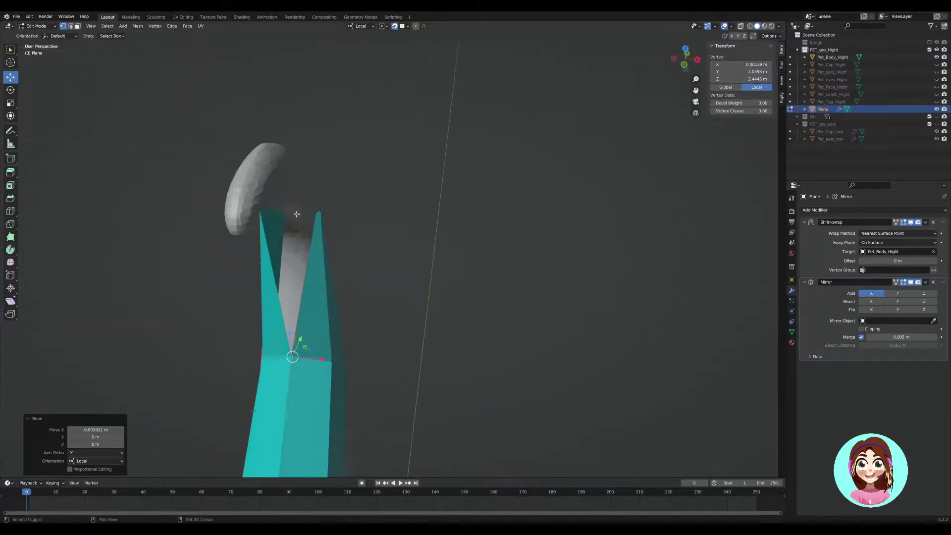
{"action": "mouse_move", "coordinate": [298, 342]}
{"action": "middle_mouse_down"}
{"action": "mouse_move", "coordinate": [399, 159]}
{"action": "mouse_move", "coordinate": [110, 58]}
{"action": "middle_mouse_up"}
{"action": "left_click", "coordinate": [341, 265]}
- Select the tail-tip vertex and nudge it sideways to fit the sculpt
{"action": "mouse_move", "coordinate": [341, 265]}
{"action": "middle_mouse_down"}
{"action": "mouse_move", "coordinate": [346, 227]}
{"action": "mouse_move", "coordinate": [274, 286]}
{"action": "mouse_move", "coordinate": [377, 208]}
{"action": "middle_mouse_up"}
{"action": "left_click", "coordinate": [274, 286], "text": "shift"}
{"action": "left_click", "coordinate": [278, 216]}
{"action": "left_click_drag", "start_coordinate": [312, 221], "coordinate": [307, 221]}
{"action": "scroll", "coordinate": [497, 212], "scroll_direction": "down", "scroll_amount": 4}
- Return to Object Mode, add a Subdivision modifier with Ctrl+1, and isolate the low-poly mesh
{"action": "key", "text": "Tab"}
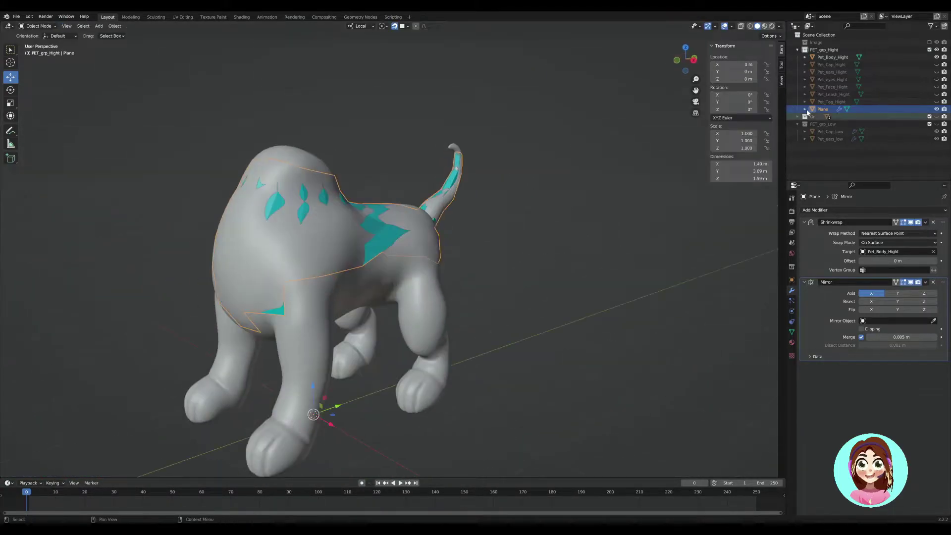
{"action": "key", "text": "ctrl+1"}
{"action": "key", "text": "KP_Divide"}
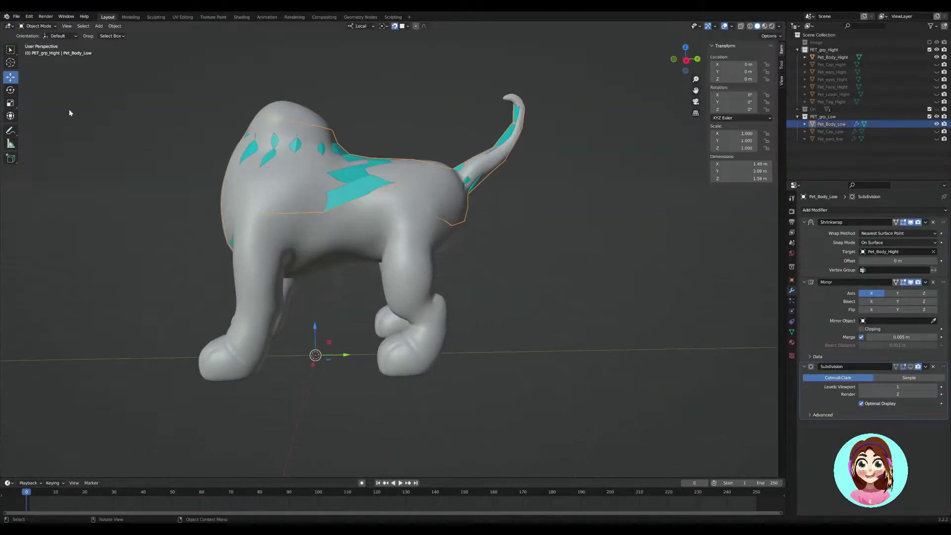
- Show the low-poly mesh in front of the sculpt and reposition the selected vertices
{"action": "left_click", "coordinate": [325, 207]}
{"action": "key", "text": "KP_1"}
{"action": "scroll", "coordinate": [352, 254], "scroll_direction": "up", "scroll_amount": 4}
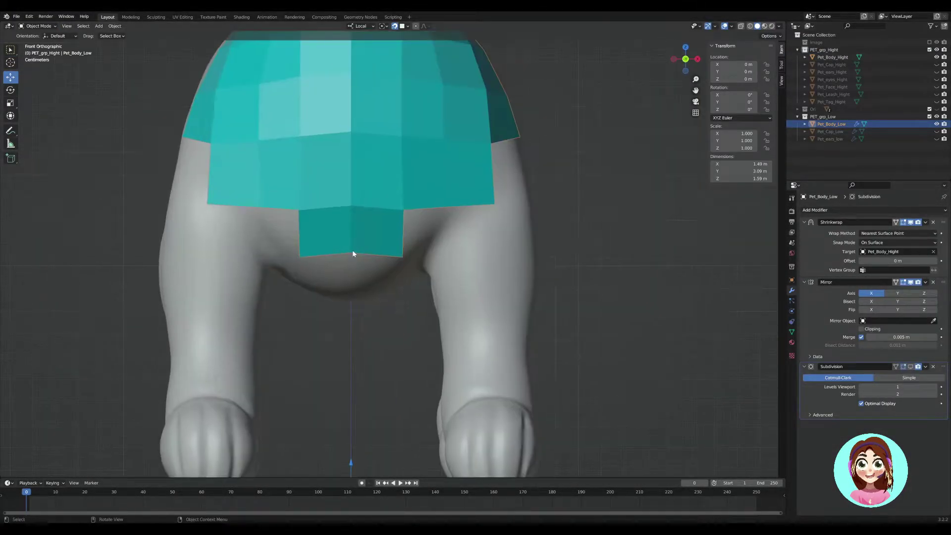
{"action": "left_click", "coordinate": [378, 293]}
{"action": "mouse_move", "coordinate": [378, 293]}
{"action": "middle_mouse_down"}
{"action": "mouse_move", "coordinate": [433, 242]}
{"action": "mouse_move", "coordinate": [468, 310]}
{"action": "middle_mouse_up"}
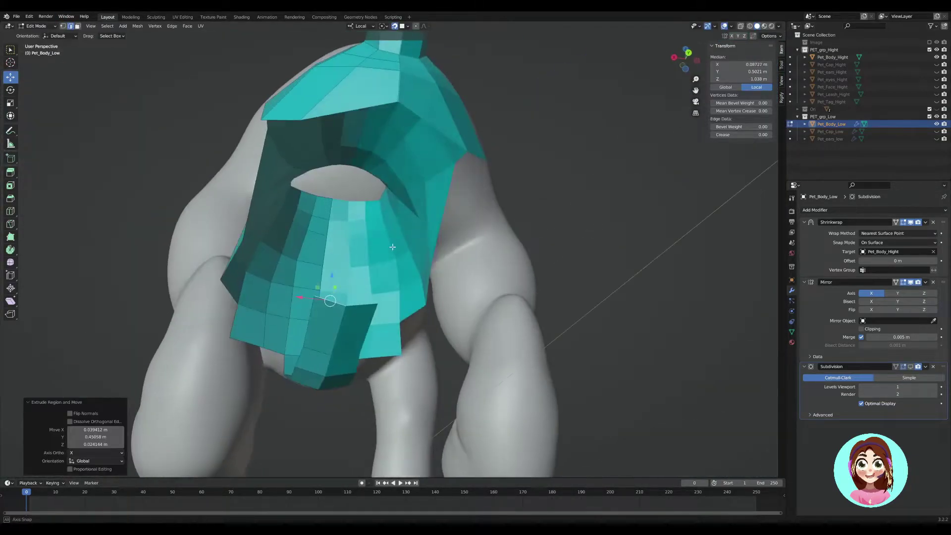
{"action": "key", "text": "g"}
{"action": "left_click", "coordinate": [468, 311]}
{"action": "middle_click_drag", "start_coordinate": [468, 310], "coordinate": [329, 219]}
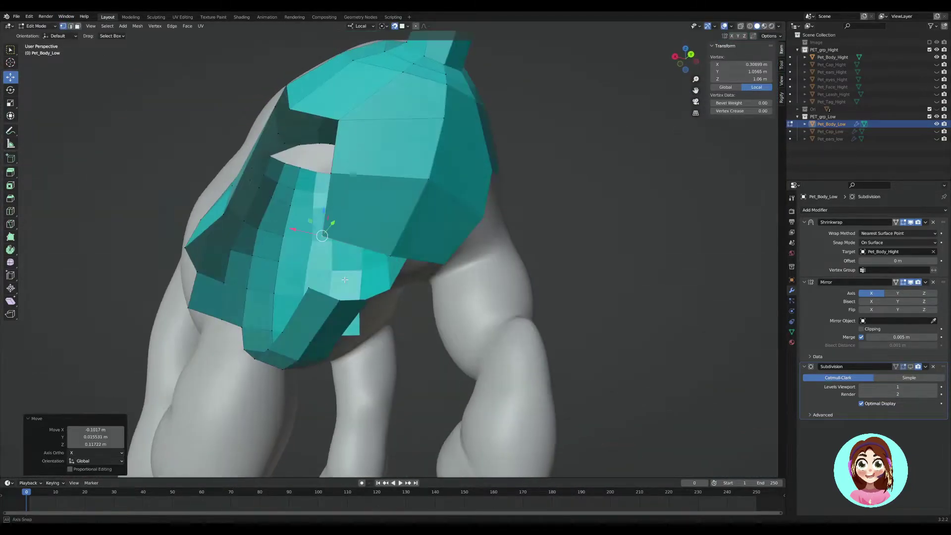
- Select the edges around the hind-leg gap and fill it with F
{"action": "left_click", "coordinate": [77, 27]}
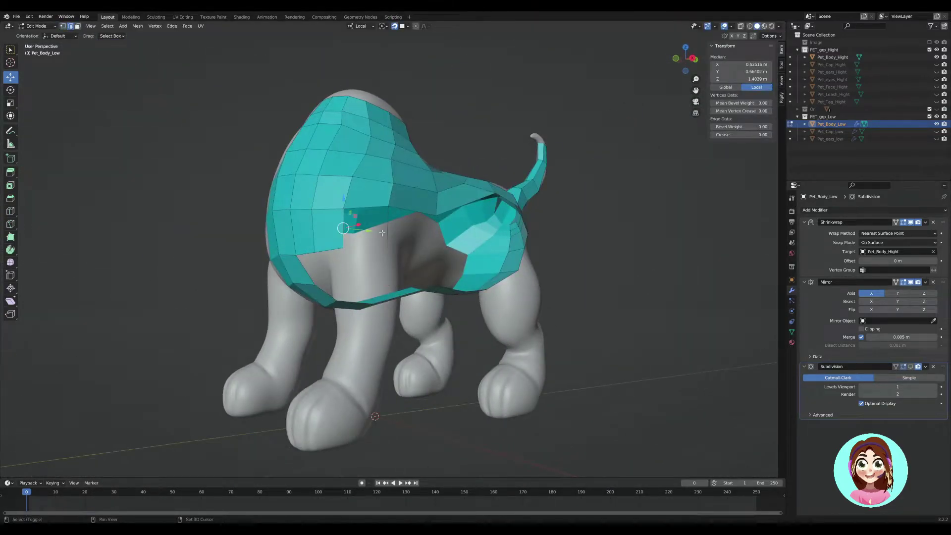
{"action": "middle_click_drag", "start_coordinate": [376, 336], "coordinate": [371, 231]}
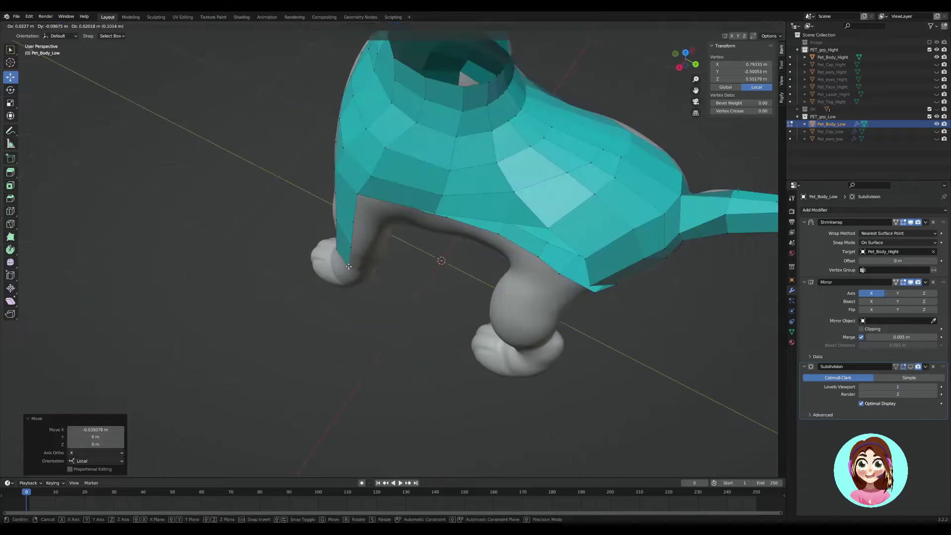
{"action": "key", "text": "alt+a"}
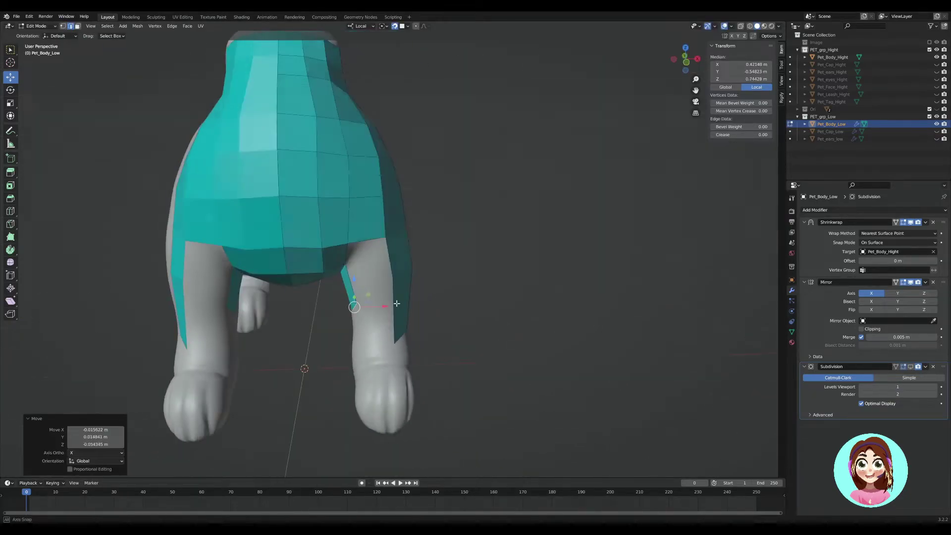
{"action": "middle_click_drag", "start_coordinate": [397, 303], "coordinate": [347, 223]}
{"action": "scroll", "coordinate": [347, 222], "scroll_direction": "up", "scroll_amount": 3}
{"action": "scroll", "coordinate": [346, 208], "scroll_direction": "down", "scroll_amount": 2}
{"action": "left_click", "coordinate": [342, 197], "text": "shift"}
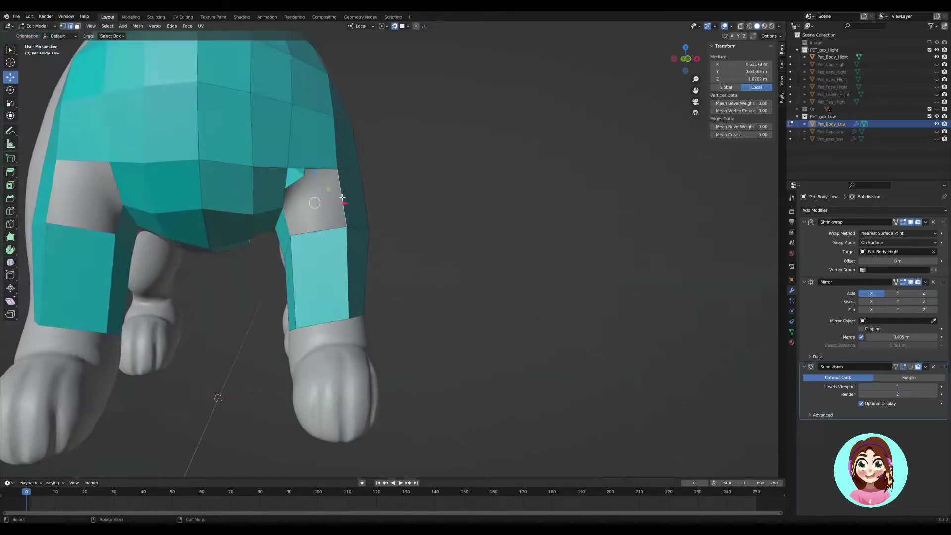
{"action": "middle_click_drag", "start_coordinate": [303, 213], "coordinate": [341, 249]}
{"action": "key", "text": "f"}
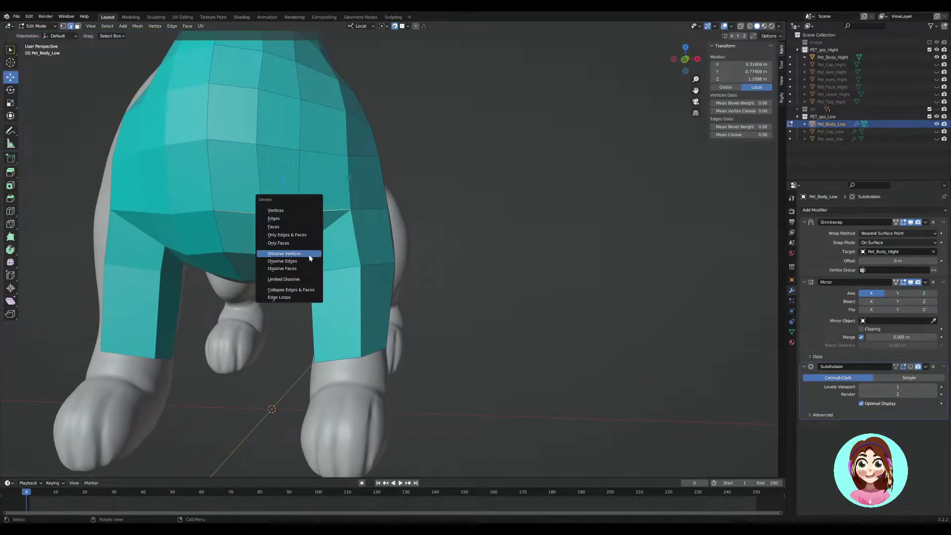
- Dissolve the extra vertices and move the belly and hip vertices onto the sculpt
{"action": "left_click", "coordinate": [296, 195]}
{"action": "middle_click_drag", "start_coordinate": [297, 194], "coordinate": [277, 188]}
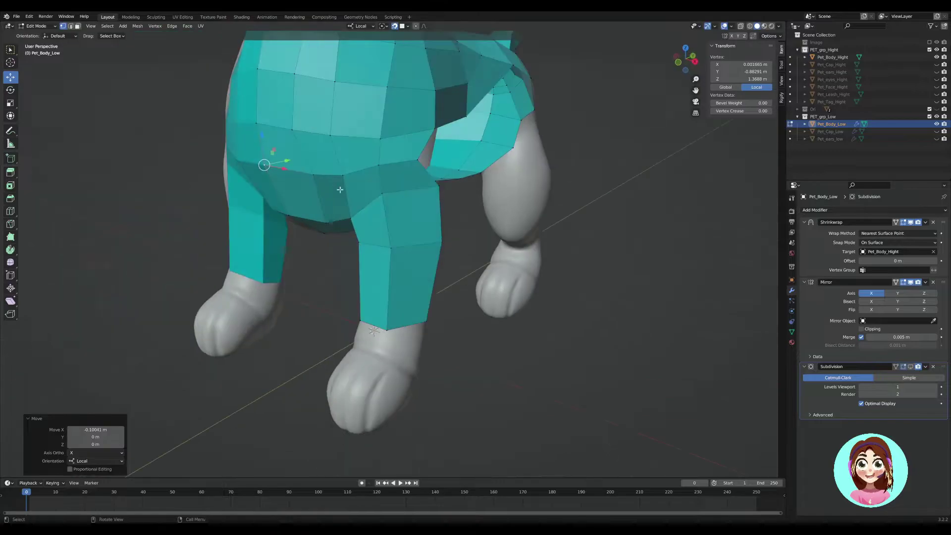
{"action": "scroll", "coordinate": [273, 187], "scroll_direction": "up", "scroll_amount": 3}
{"action": "middle_click_drag", "start_coordinate": [356, 188], "coordinate": [324, 152]}
{"action": "key", "text": "2"}
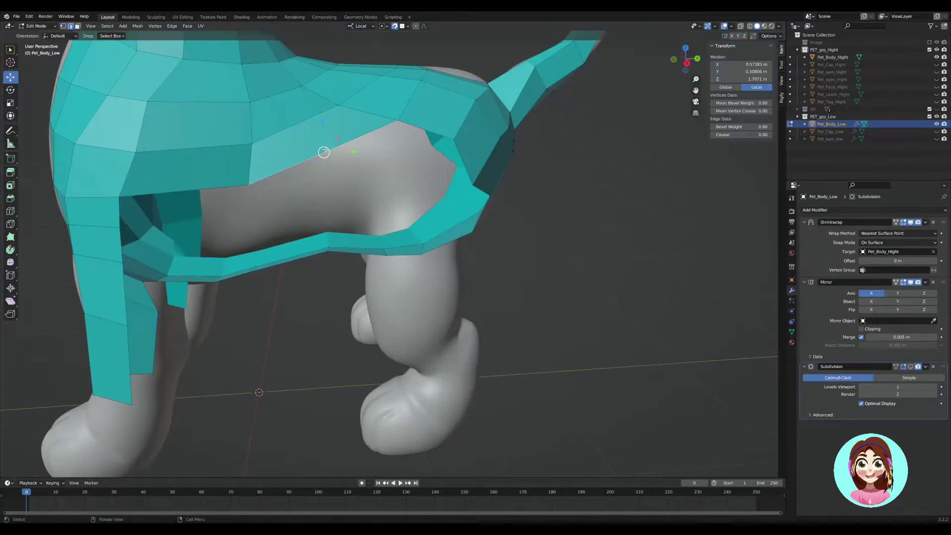
{"action": "left_click", "coordinate": [381, 222]}
{"action": "middle_click_drag", "start_coordinate": [381, 222], "coordinate": [409, 157]}
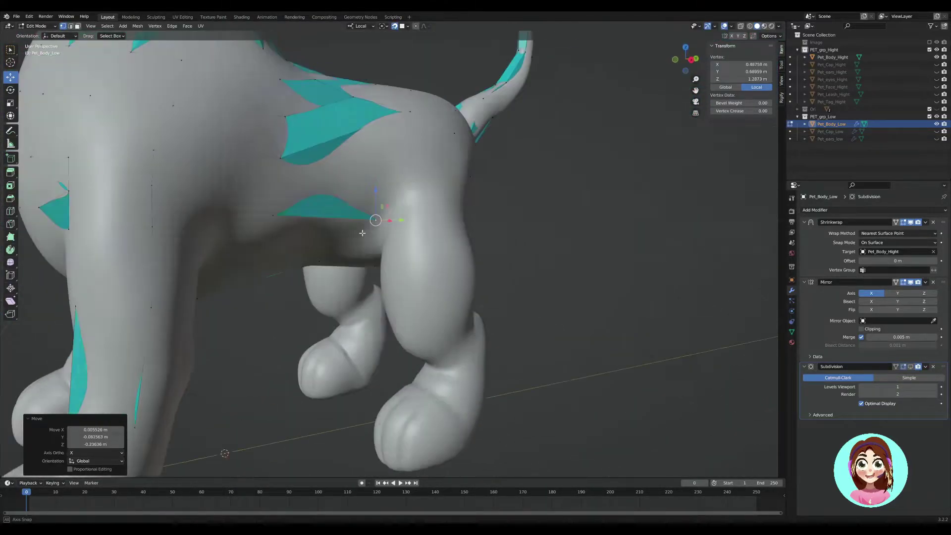
{"action": "key", "text": "alt+a"}
{"action": "left_click", "coordinate": [355, 116]}
{"action": "middle_click_drag", "start_coordinate": [355, 116], "coordinate": [240, 114]}
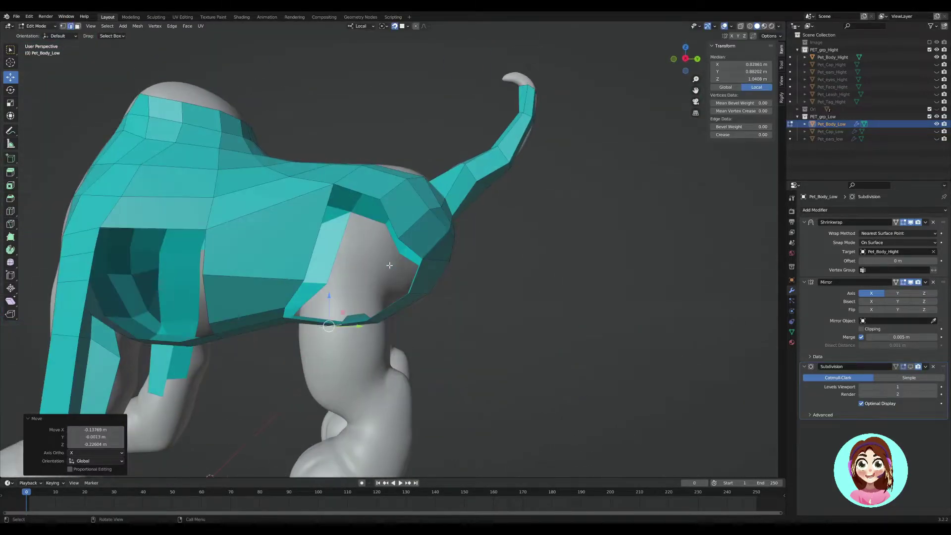
{"action": "middle_click_drag", "start_coordinate": [346, 287], "coordinate": [451, 299]}
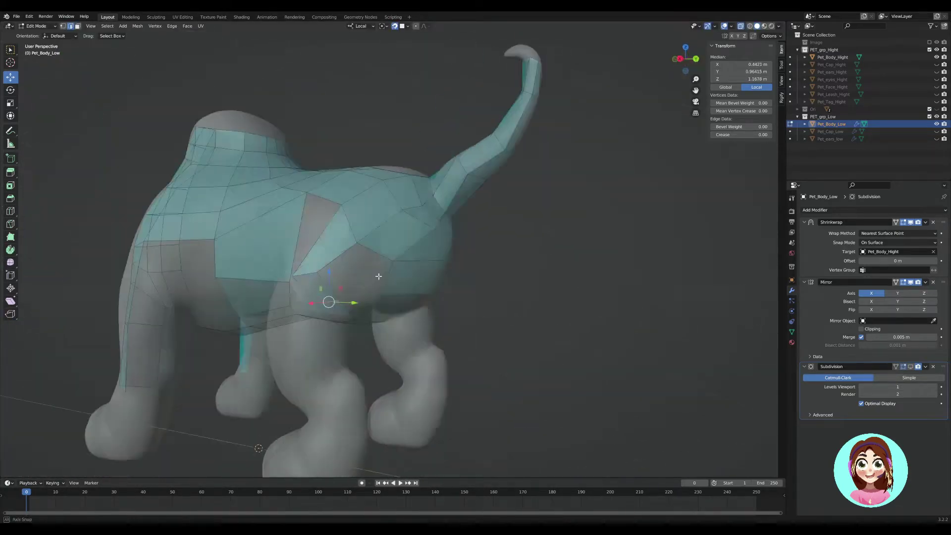
- Extrude a vertex toward the hip and fit the tail-base vertices to the sculpt
{"action": "mouse_move", "coordinate": [379, 275]}
{"action": "middle_mouse_down"}
{"action": "mouse_move", "coordinate": [439, 292]}
{"action": "mouse_move", "coordinate": [365, 280]}
{"action": "mouse_move", "coordinate": [479, 135]}
{"action": "middle_mouse_up"}
{"action": "left_click", "coordinate": [365, 281]}
{"action": "right_click", "coordinate": [366, 256], "text": "ctrl"}
{"action": "left_click", "coordinate": [362, 284]}
{"action": "key", "text": "e"}
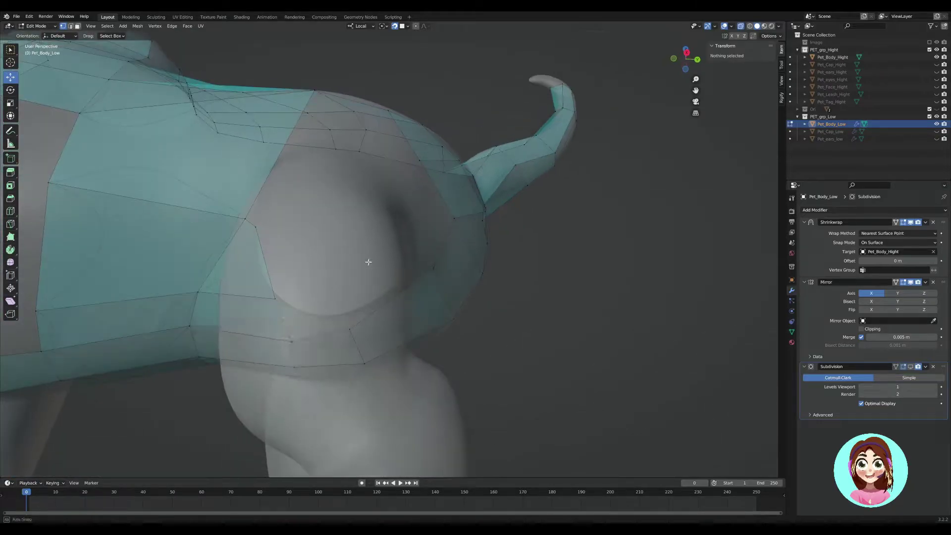
{"action": "left_click_drag", "start_coordinate": [369, 262], "coordinate": [391, 278]}
{"action": "middle_click_drag", "start_coordinate": [478, 248], "coordinate": [336, 329]}
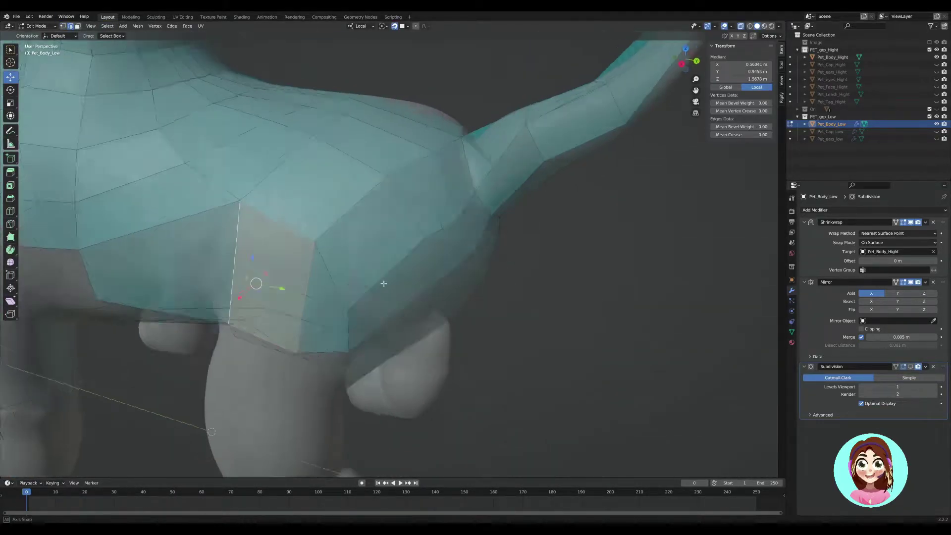
{"action": "right_click", "coordinate": [328, 171]}
{"action": "middle_click_drag", "start_coordinate": [327, 172], "coordinate": [393, 299]}
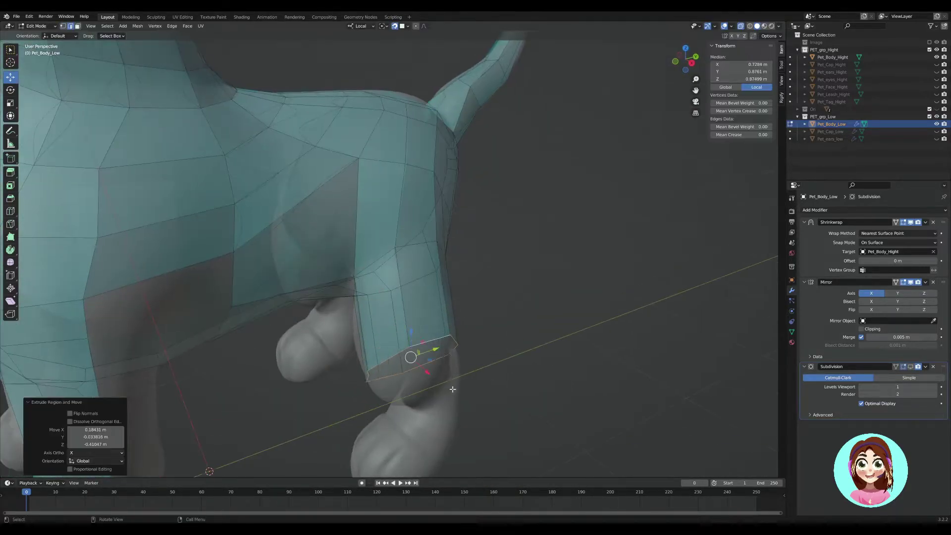
- Select a leg vertex and move it to fit the sculpt
{"action": "left_click", "coordinate": [312, 344]}
{"action": "left_click_drag", "start_coordinate": [312, 344], "coordinate": [240, 315]}
{"action": "middle_click_drag", "start_coordinate": [240, 315], "coordinate": [411, 297]}
{"action": "scroll", "coordinate": [411, 297], "scroll_direction": "up", "scroll_amount": 3}
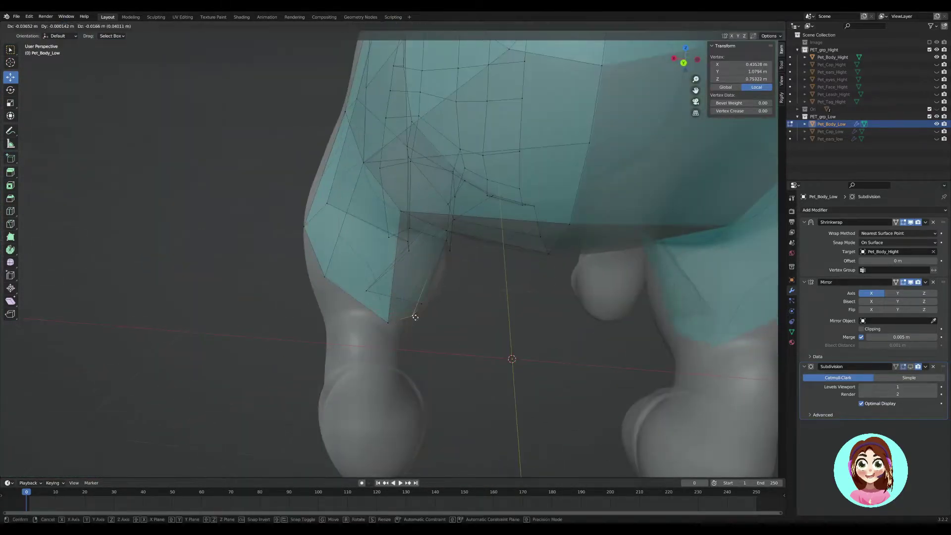
{"action": "scroll", "coordinate": [327, 321], "scroll_direction": "up", "scroll_amount": 3}
{"action": "mouse_move", "coordinate": [328, 321]}
{"action": "middle_mouse_down"}
{"action": "mouse_move", "coordinate": [405, 323]}
{"action": "mouse_move", "coordinate": [453, 380]}
{"action": "middle_mouse_up"}
{"action": "key", "text": "g"}
- Move another leg vertex, constrained to the X axis
{"action": "left_click", "coordinate": [251, 316]}
{"action": "middle_click_drag", "start_coordinate": [251, 316], "coordinate": [376, 263]}
{"action": "key", "text": "g"}
{"action": "key", "text": "x"}
{"action": "left_click", "coordinate": [364, 272]}
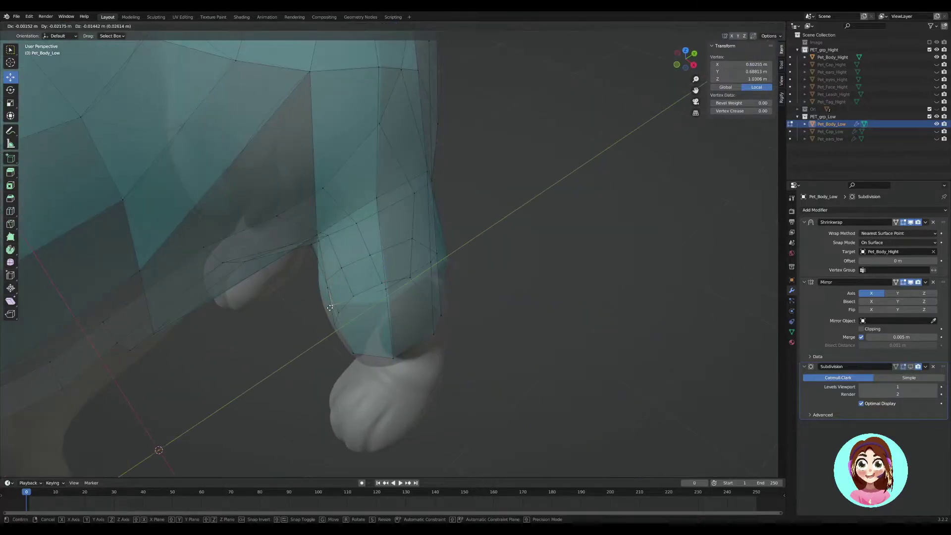
{"action": "left_click", "coordinate": [330, 308]}
{"action": "mouse_move", "coordinate": [330, 308]}
{"action": "middle_mouse_down"}
{"action": "mouse_move", "coordinate": [357, 276]}
{"action": "mouse_move", "coordinate": [347, 257]}
{"action": "mouse_move", "coordinate": [347, 297]}
{"action": "middle_mouse_up"}
- Adjust more leg vertices after abandoning a loop cut
{"action": "key", "text": "ctrl+r"}
{"action": "right_click", "coordinate": [363, 283]}
{"action": "left_click", "coordinate": [357, 333]}
{"action": "key", "text": "g"}
{"action": "left_click", "coordinate": [310, 288]}
{"action": "mouse_move", "coordinate": [446, 297]}
{"action": "middle_mouse_down"}
{"action": "mouse_move", "coordinate": [368, 286]}
{"action": "mouse_move", "coordinate": [406, 278]}
{"action": "mouse_move", "coordinate": [505, 299]}
{"action": "middle_mouse_up"}
{"action": "scroll", "coordinate": [369, 287], "scroll_direction": "down", "scroll_amount": 5}
{"action": "scroll", "coordinate": [417, 352], "scroll_direction": "up", "scroll_amount": 5}
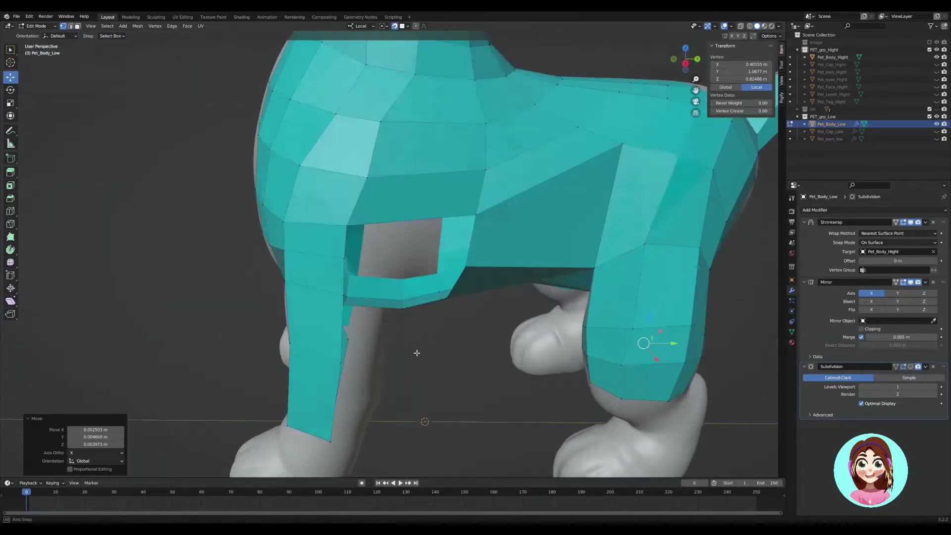
{"action": "middle_click_drag", "start_coordinate": [416, 353], "coordinate": [409, 272]}
- Turn on X-ray and select the vertical edge strip on the leg
{"action": "key", "text": "alt+z"}
{"action": "key", "text": "2"}
{"action": "left_click", "coordinate": [371, 229]}
{"action": "middle_click_drag", "start_coordinate": [371, 229], "coordinate": [353, 242]}
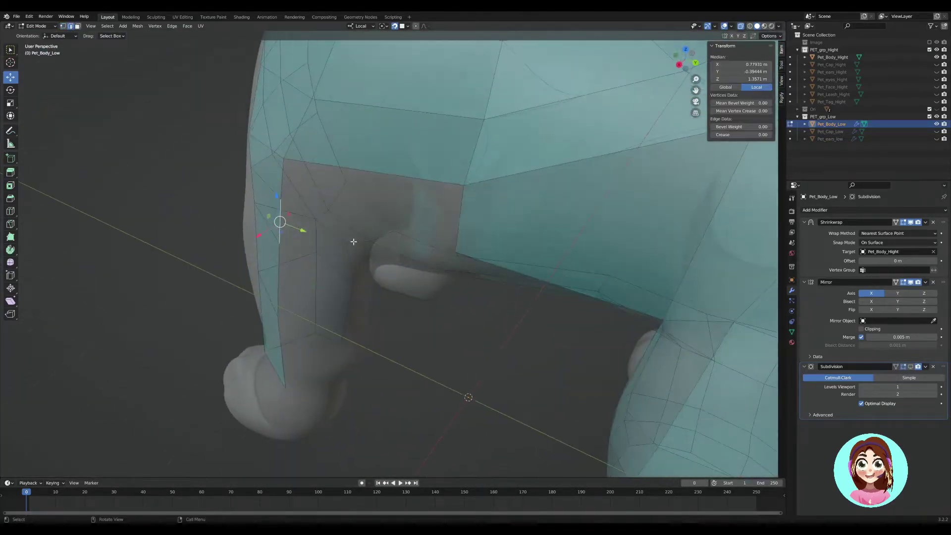
{"action": "mouse_move", "coordinate": [231, 134]}
{"action": "middle_mouse_down"}
{"action": "mouse_move", "coordinate": [378, 323]}
{"action": "mouse_move", "coordinate": [322, 277]}
{"action": "middle_mouse_up"}
{"action": "scroll", "coordinate": [344, 310], "scroll_direction": "up", "scroll_amount": 3}
{"action": "key", "text": "1"}
{"action": "left_click", "coordinate": [392, 305]}
{"action": "key", "text": "g"}
{"action": "left_click", "coordinate": [401, 214]}
{"action": "left_click", "coordinate": [365, 297], "text": "alt"}
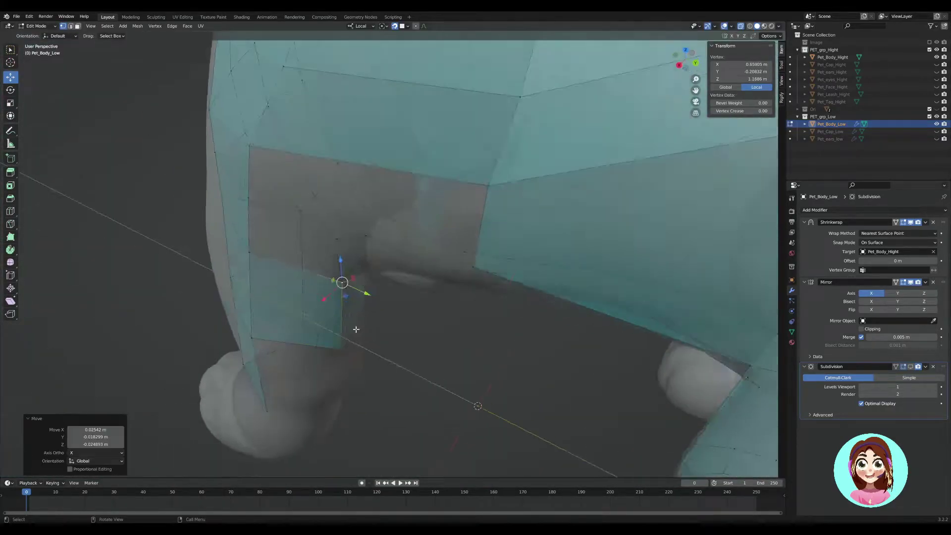
{"action": "middle_click_drag", "start_coordinate": [356, 329], "coordinate": [367, 277]}
- Extrude the leg edges down to extend the faces along the leg
{"action": "key", "text": "e"}
{"action": "left_click", "coordinate": [347, 347]}
{"action": "mouse_move", "coordinate": [347, 347]}
{"action": "middle_mouse_down"}
{"action": "mouse_move", "coordinate": [322, 322]}
{"action": "mouse_move", "coordinate": [347, 298]}
{"action": "mouse_move", "coordinate": [391, 297]}
{"action": "mouse_move", "coordinate": [401, 271]}
{"action": "middle_mouse_up"}
{"action": "left_click", "coordinate": [70, 26]}
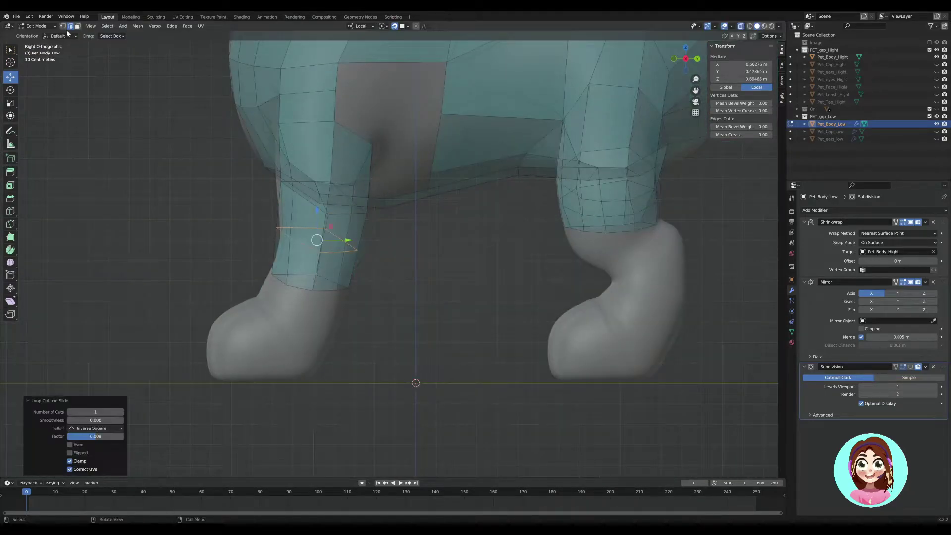
{"action": "left_click_drag", "start_coordinate": [380, 232], "coordinate": [380, 232]}
{"action": "scroll", "coordinate": [335, 302], "scroll_direction": "up", "scroll_amount": 3}
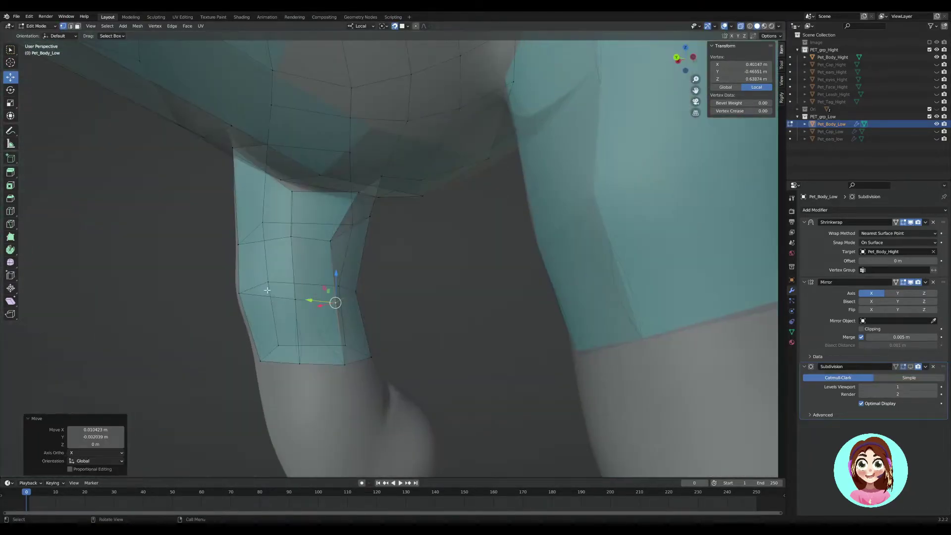
{"action": "mouse_move", "coordinate": [335, 302]}
{"action": "middle_mouse_down"}
{"action": "mouse_move", "coordinate": [410, 276]}
{"action": "mouse_move", "coordinate": [422, 252]}
{"action": "middle_mouse_up"}
{"action": "scroll", "coordinate": [411, 276], "scroll_direction": "down", "scroll_amount": 4}
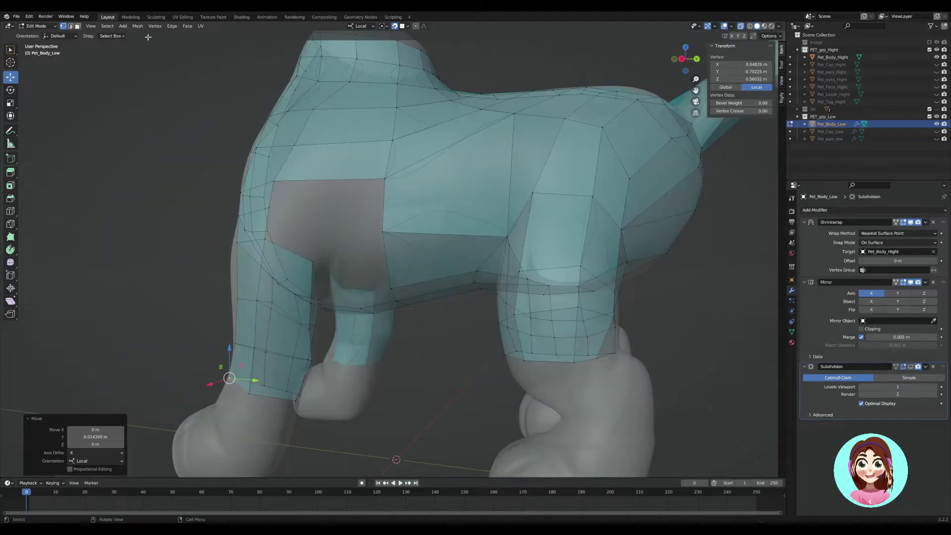
{"action": "scroll", "coordinate": [308, 265], "scroll_direction": "up", "scroll_amount": 3}
{"action": "scroll", "coordinate": [308, 287], "scroll_direction": "down", "scroll_amount": 3}
- Add a loop cut across the leg and inspect the legs from below
{"action": "key", "text": "2"}
{"action": "scroll", "coordinate": [340, 191], "scroll_direction": "up", "scroll_amount": 3}
{"action": "key", "text": "ctrl+r"}
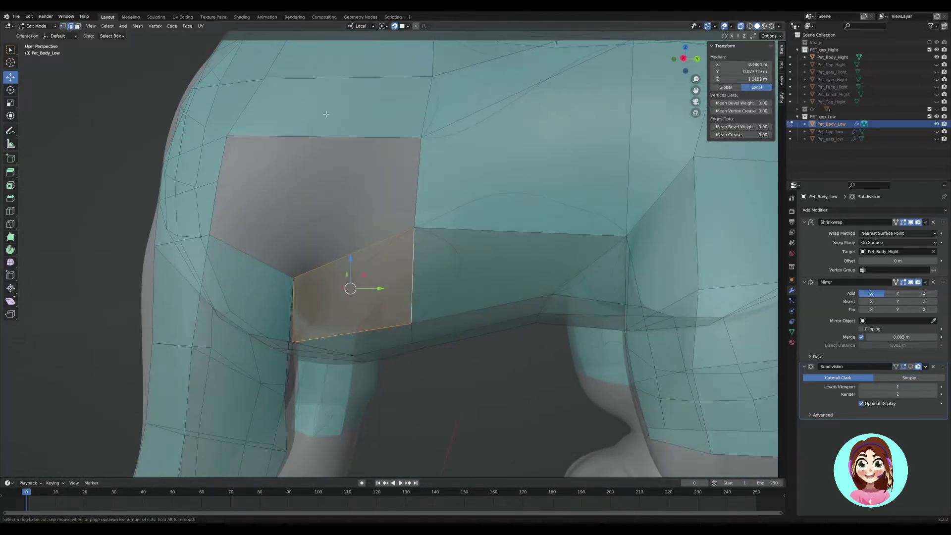
{"action": "right_click", "coordinate": [326, 115]}
{"action": "mouse_move", "coordinate": [326, 115]}
{"action": "middle_mouse_down"}
{"action": "mouse_move", "coordinate": [324, 255]}
{"action": "mouse_move", "coordinate": [431, 170]}
{"action": "middle_mouse_up"}
{"action": "scroll", "coordinate": [255, 246], "scroll_direction": "down", "scroll_amount": 3}
{"action": "scroll", "coordinate": [505, 246], "scroll_direction": "up", "scroll_amount": 2}
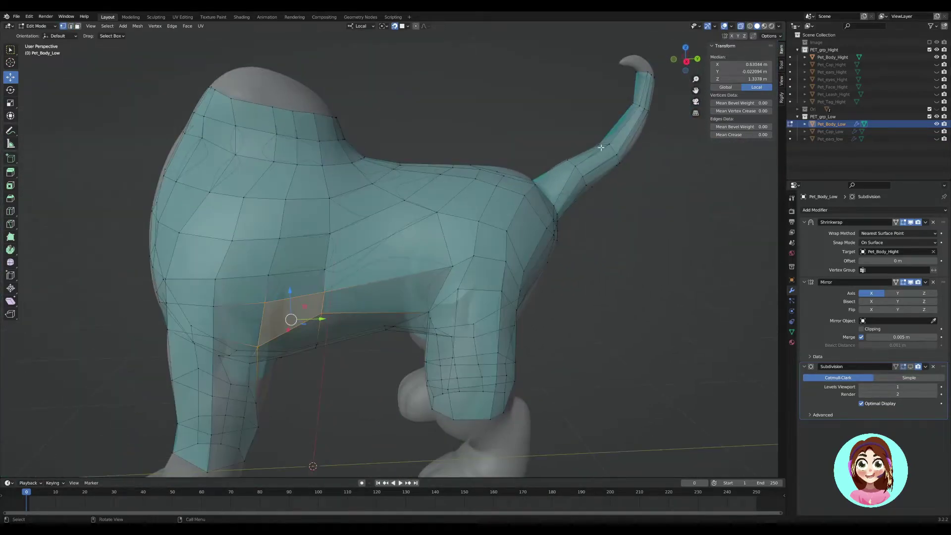
{"action": "scroll", "coordinate": [600, 147], "scroll_direction": "up", "scroll_amount": 3}
{"action": "mouse_move", "coordinate": [452, 267]}
{"action": "middle_mouse_down"}
{"action": "mouse_move", "coordinate": [421, 297]}
{"action": "mouse_move", "coordinate": [411, 265]}
{"action": "middle_mouse_up"}
{"action": "scroll", "coordinate": [422, 316], "scroll_direction": "up", "scroll_amount": 2}
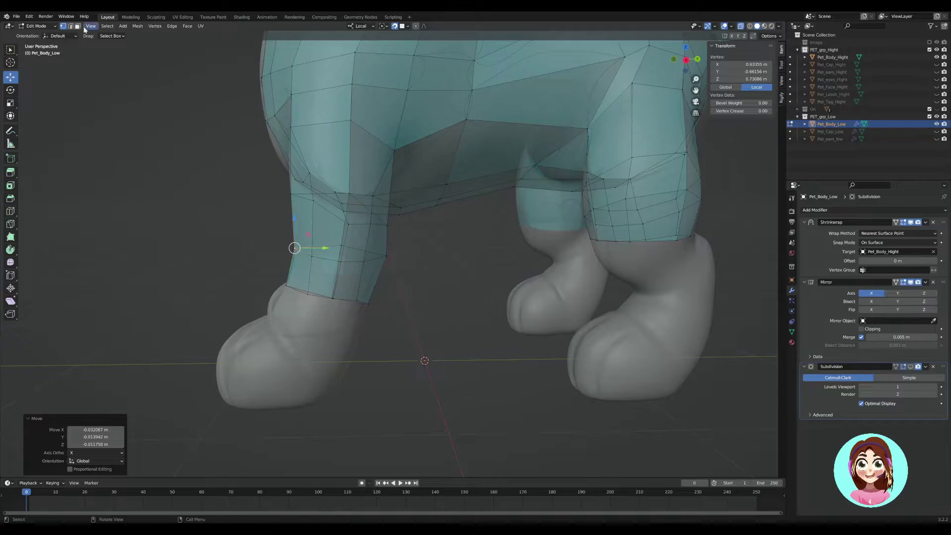
- From the side view, select the leg-bottom edge loop and move it onto the paw edge
{"action": "left_click", "coordinate": [70, 26]}
{"action": "key", "text": "KP_3"}
{"action": "left_click", "coordinate": [307, 286], "text": "alt"}
{"action": "left_click", "coordinate": [330, 402]}
{"action": "mouse_move", "coordinate": [331, 401]}
{"action": "middle_mouse_down"}
{"action": "mouse_move", "coordinate": [283, 286]}
{"action": "mouse_move", "coordinate": [410, 226]}
{"action": "middle_mouse_up"}
{"action": "left_click", "coordinate": [282, 286]}
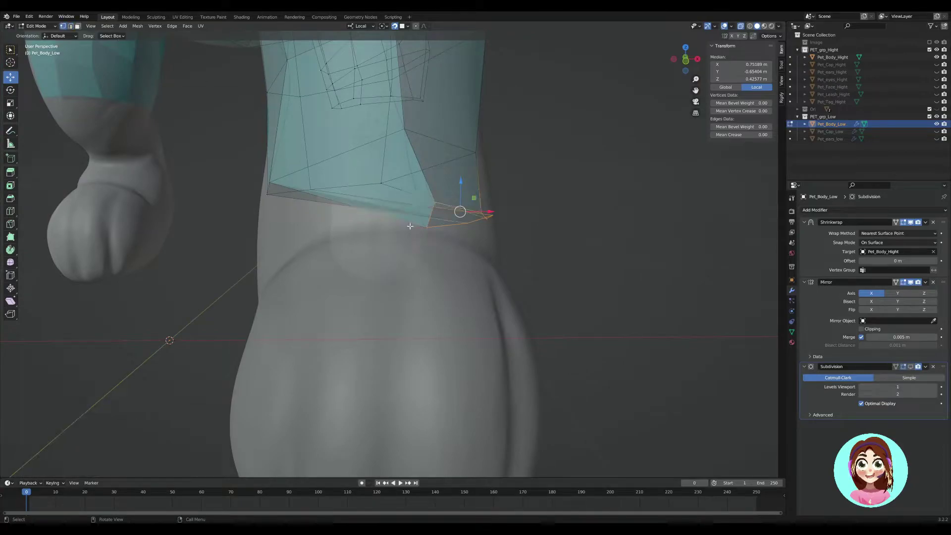
{"action": "left_click_drag", "start_coordinate": [410, 226], "coordinate": [431, 218]}
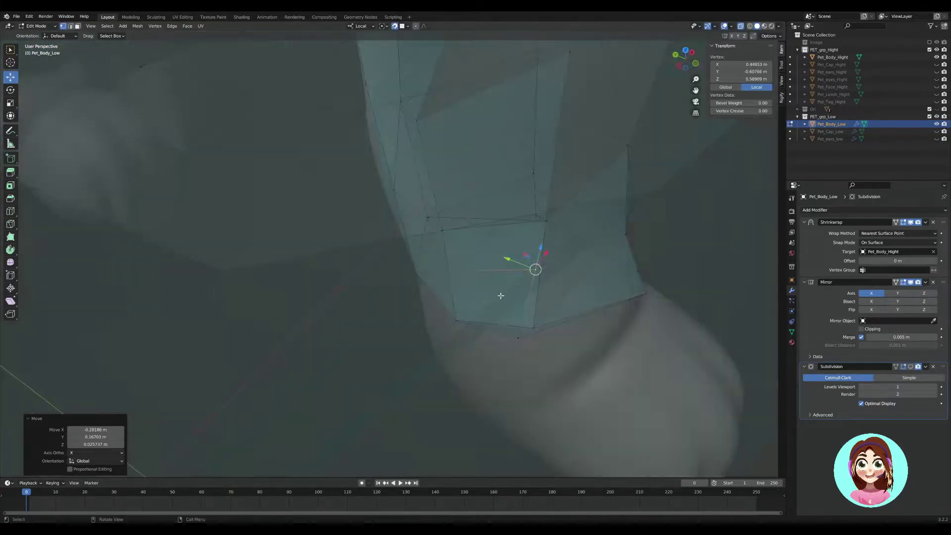
{"action": "mouse_move", "coordinate": [431, 218]}
{"action": "middle_mouse_down"}
{"action": "mouse_move", "coordinate": [502, 299]}
{"action": "mouse_move", "coordinate": [468, 361]}
{"action": "mouse_move", "coordinate": [381, 319]}
{"action": "middle_mouse_up"}
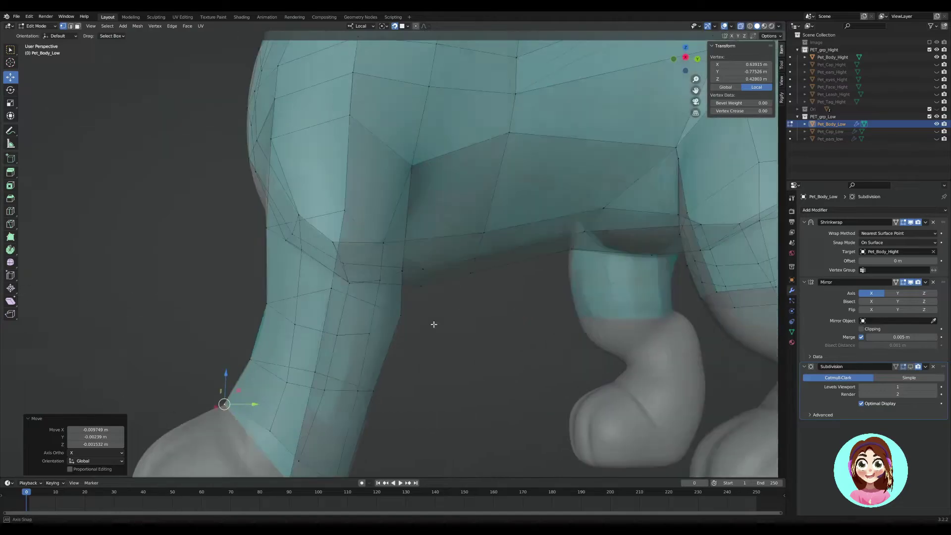
- Make a final vertex adjustment and turn X-ray off to show only the retopology mesh
{"action": "key", "text": "g"}
{"action": "left_click", "coordinate": [328, 287]}
{"action": "middle_click_drag", "start_coordinate": [329, 286], "coordinate": [496, 248]}
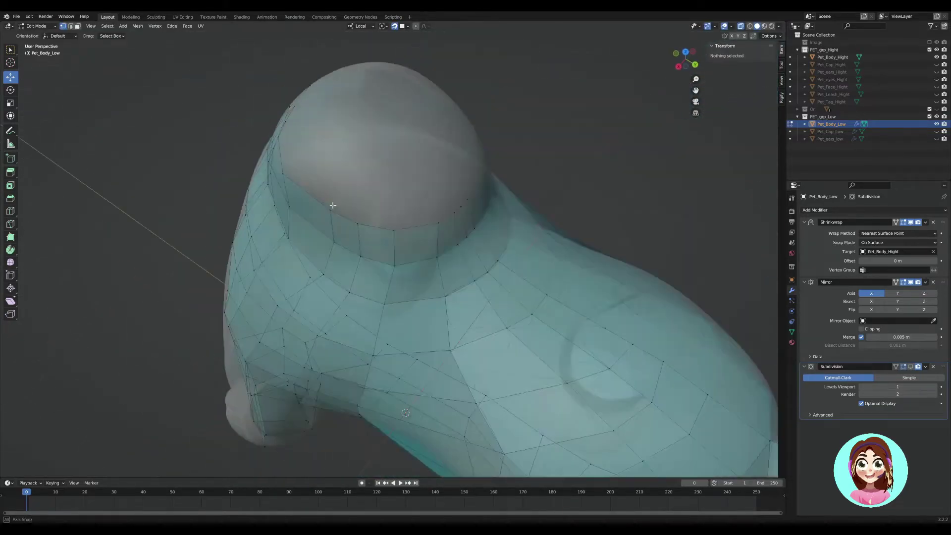
{"action": "left_click", "coordinate": [740, 27]}
{"action": "middle_click_drag", "start_coordinate": [742, 30], "coordinate": [742, 256]}
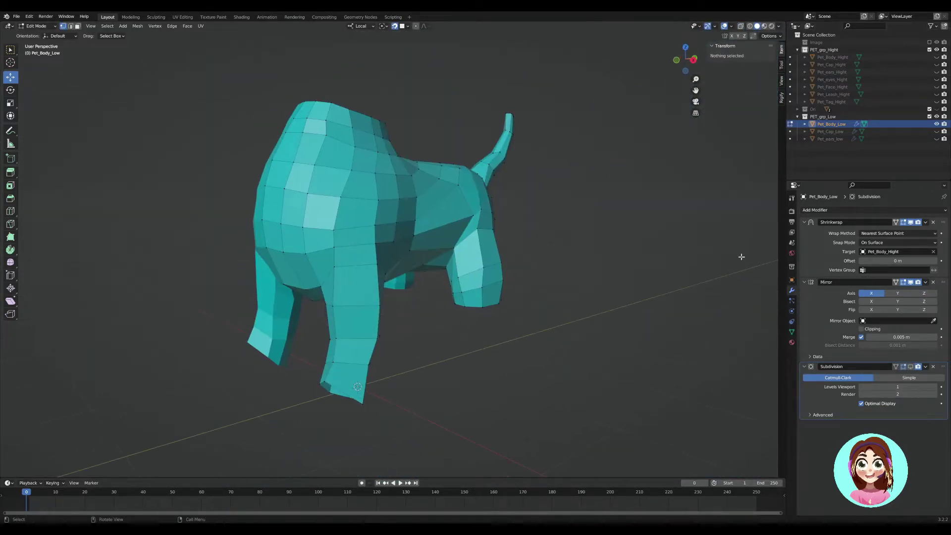
- Show the high-poly body sculpt again and nudge a low-poly body vertex along X
{"action": "scroll", "coordinate": [522, 246], "scroll_direction": "up", "scroll_amount": 5}
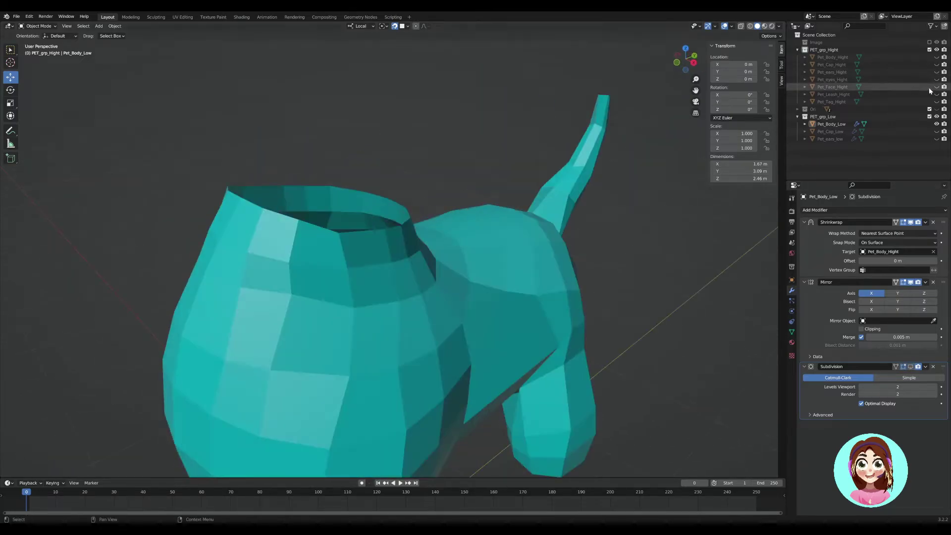
{"action": "middle_click_drag", "start_coordinate": [521, 246], "coordinate": [543, 195]}
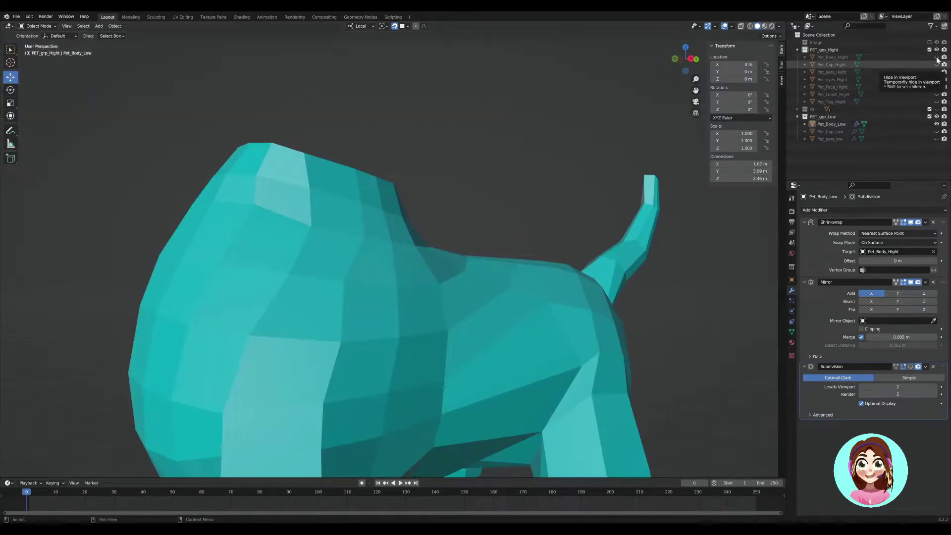
{"action": "left_click", "coordinate": [937, 57]}
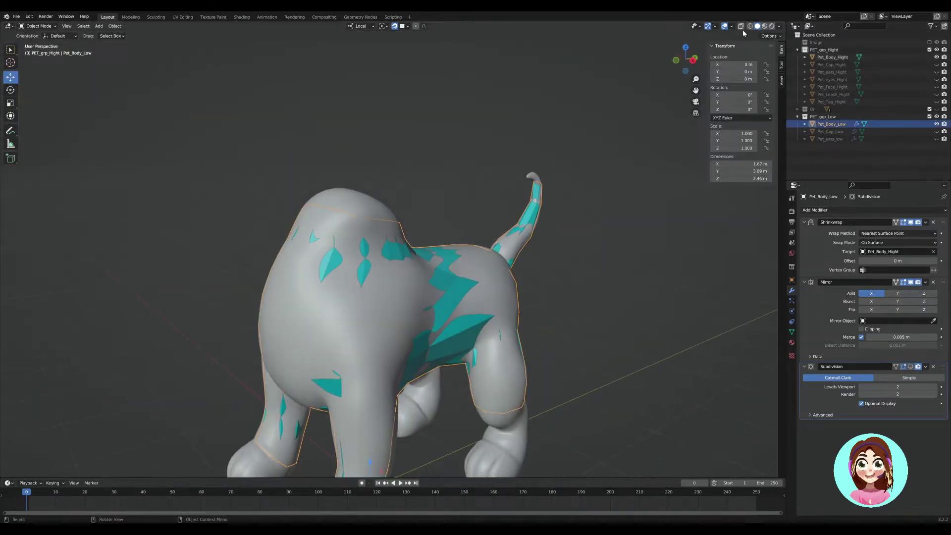
{"action": "mouse_move", "coordinate": [446, 248]}
{"action": "middle_mouse_down"}
{"action": "mouse_move", "coordinate": [446, 149]}
{"action": "mouse_move", "coordinate": [446, 267]}
{"action": "middle_mouse_up"}
{"action": "key", "text": "Tab"}
{"action": "left_click", "coordinate": [415, 267]}
{"action": "key", "text": "g"}
{"action": "key", "text": "x"}
{"action": "scroll", "coordinate": [445, 267], "scroll_direction": "up", "scroll_amount": 5}
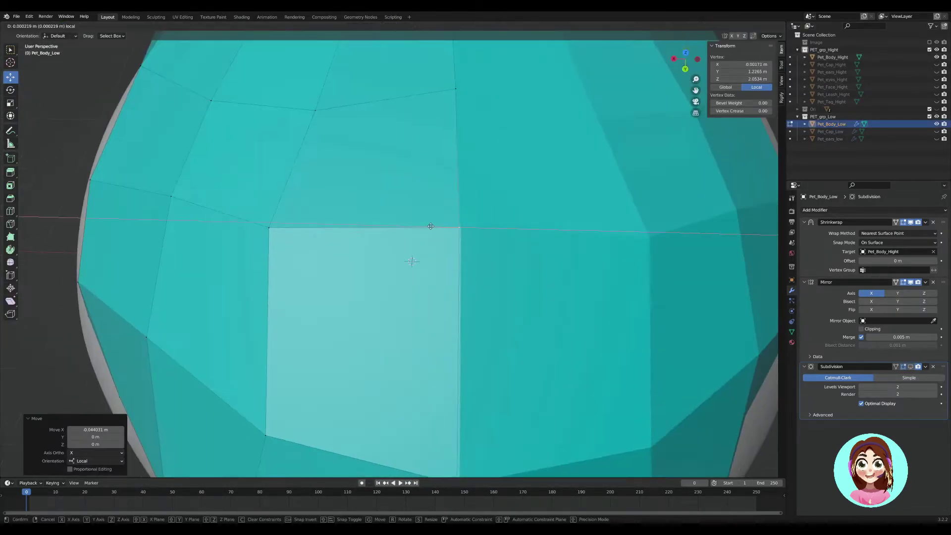
- Extrude the tail's top edge loop twice, following the tail's curl
{"action": "middle_click_drag", "start_coordinate": [431, 223], "coordinate": [465, 208]}
{"action": "scroll", "coordinate": [465, 209], "scroll_direction": "up", "scroll_amount": 3}
{"action": "key", "text": "2"}
{"action": "left_click", "coordinate": [403, 205], "text": "alt"}
{"action": "key", "text": "e"}
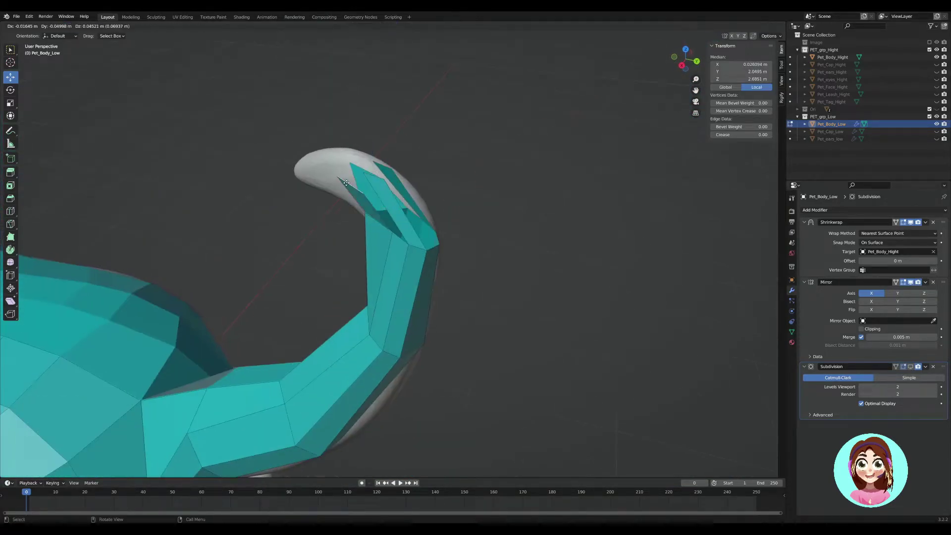
{"action": "left_click", "coordinate": [386, 213]}
{"action": "key", "text": "r"}
{"action": "left_click", "coordinate": [283, 194]}
{"action": "mouse_move", "coordinate": [283, 195]}
{"action": "middle_mouse_down"}
{"action": "mouse_move", "coordinate": [297, 149]}
{"action": "mouse_move", "coordinate": [73, 36]}
{"action": "mouse_move", "coordinate": [297, 208]}
{"action": "mouse_move", "coordinate": [342, 218]}
{"action": "middle_mouse_up"}
{"action": "scroll", "coordinate": [255, 361], "scroll_direction": "up", "scroll_amount": 3}
- Move the new tail vertices onto the sculpted tail tip
{"action": "key", "text": "g"}
{"action": "left_click", "coordinate": [255, 361]}
{"action": "middle_click_drag", "start_coordinate": [255, 361], "coordinate": [217, 100]}
{"action": "left_click", "coordinate": [324, 253]}
{"action": "mouse_move", "coordinate": [324, 253]}
{"action": "middle_mouse_down"}
{"action": "mouse_move", "coordinate": [355, 282]}
{"action": "mouse_move", "coordinate": [440, 279]}
{"action": "mouse_move", "coordinate": [333, 308]}
{"action": "middle_mouse_up"}
{"action": "key", "text": "g"}
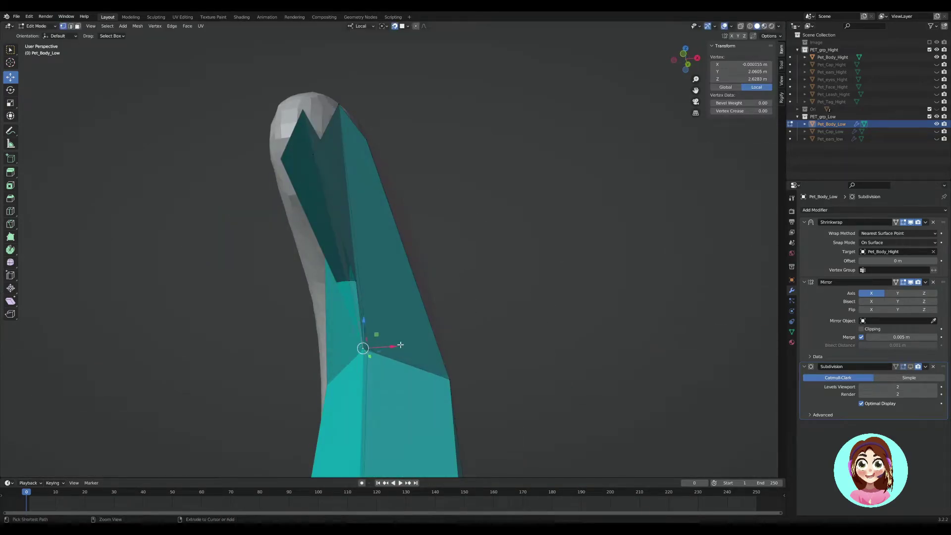
{"action": "left_click", "coordinate": [383, 323]}
{"action": "mouse_move", "coordinate": [64, 52]}
{"action": "middle_mouse_down"}
{"action": "mouse_move", "coordinate": [382, 323]}
{"action": "mouse_move", "coordinate": [367, 368]}
{"action": "middle_mouse_up"}
{"action": "key", "text": "g"}
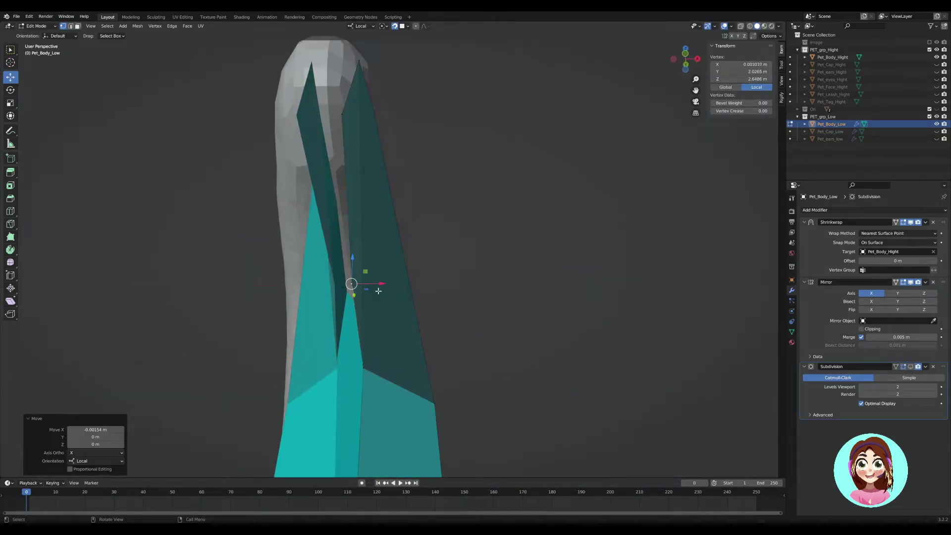
- Reposition more tail edges and vertices to hug the sculpted tail
{"action": "middle_click_drag", "start_coordinate": [384, 203], "coordinate": [422, 292]}
{"action": "left_click", "coordinate": [378, 202]}
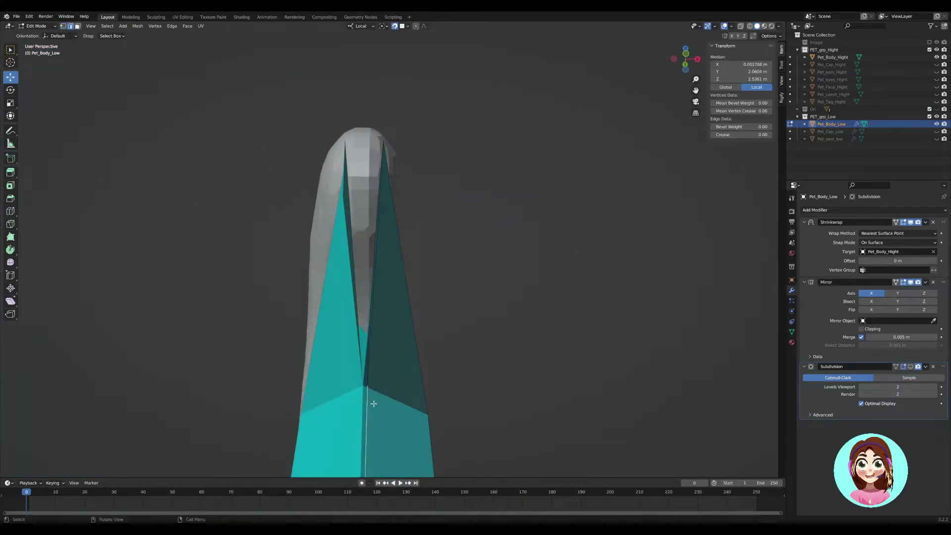
{"action": "left_click", "coordinate": [373, 404]}
{"action": "middle_click_drag", "start_coordinate": [374, 404], "coordinate": [468, 382]}
{"action": "scroll", "coordinate": [449, 352], "scroll_direction": "up", "scroll_amount": 3}
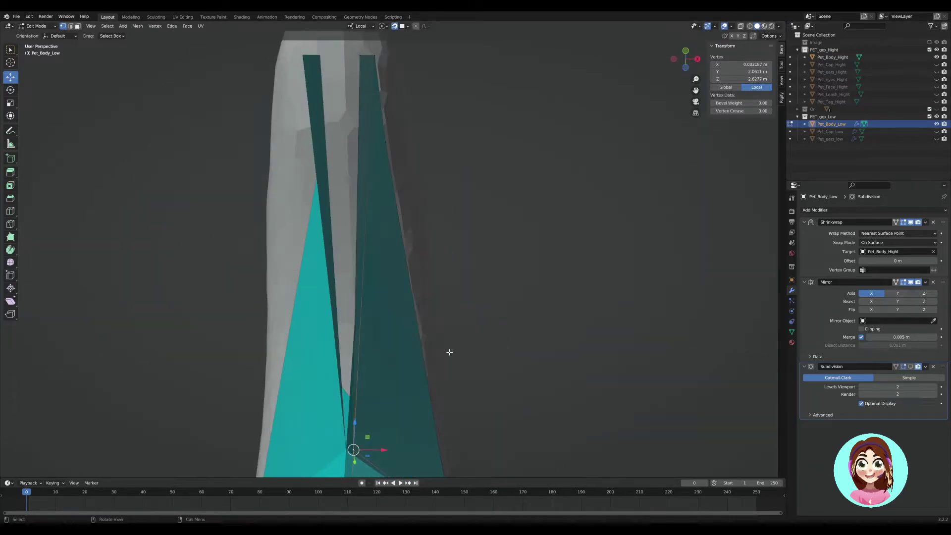
{"action": "middle_click_drag", "start_coordinate": [449, 352], "coordinate": [381, 191]}
{"action": "left_click", "coordinate": [343, 296]}
{"action": "key", "text": "g"}
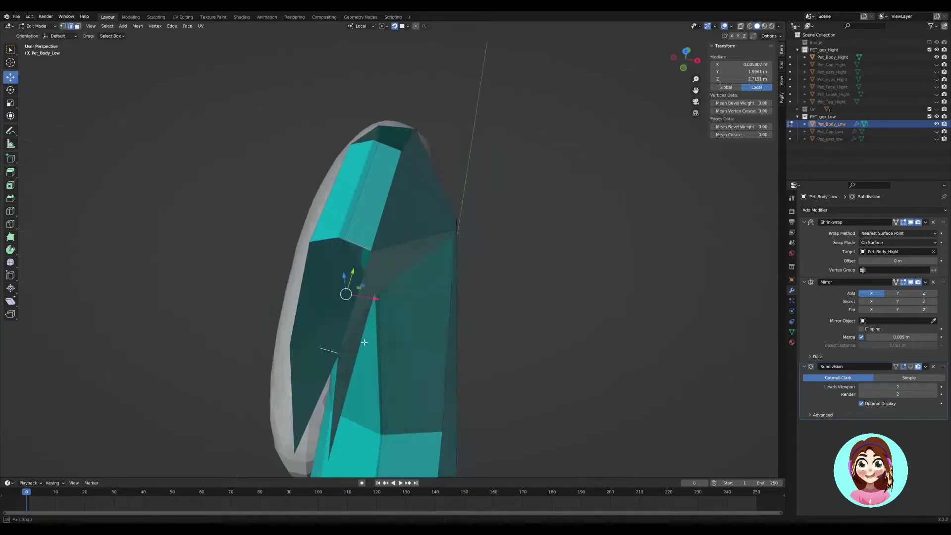
{"action": "middle_click_drag", "start_coordinate": [364, 342], "coordinate": [297, 316]}
{"action": "left_click", "coordinate": [294, 317]}
{"action": "key", "text": "g"}
- Pull the remaining tail-tip vertices onto the sculpt surface
{"action": "left_click", "coordinate": [331, 181]}
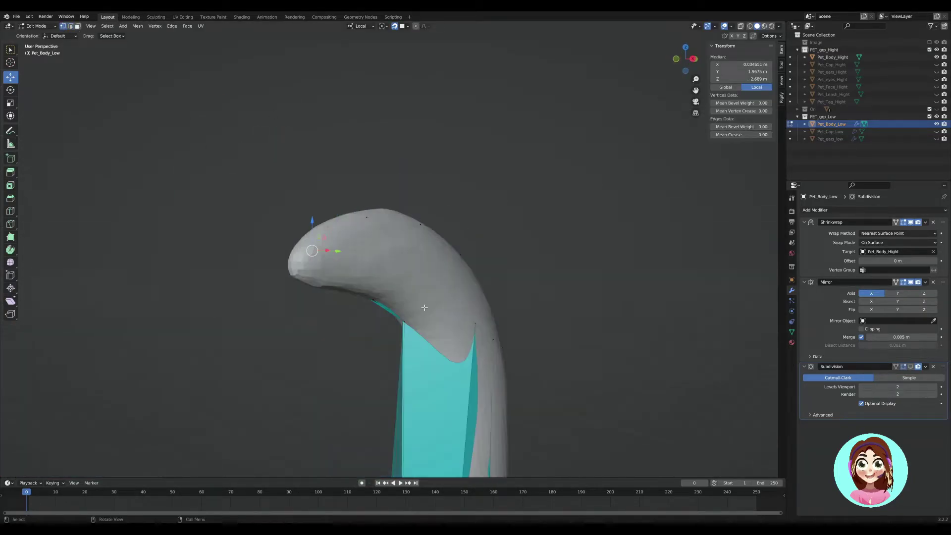
{"action": "middle_click_drag", "start_coordinate": [331, 182], "coordinate": [372, 150]}
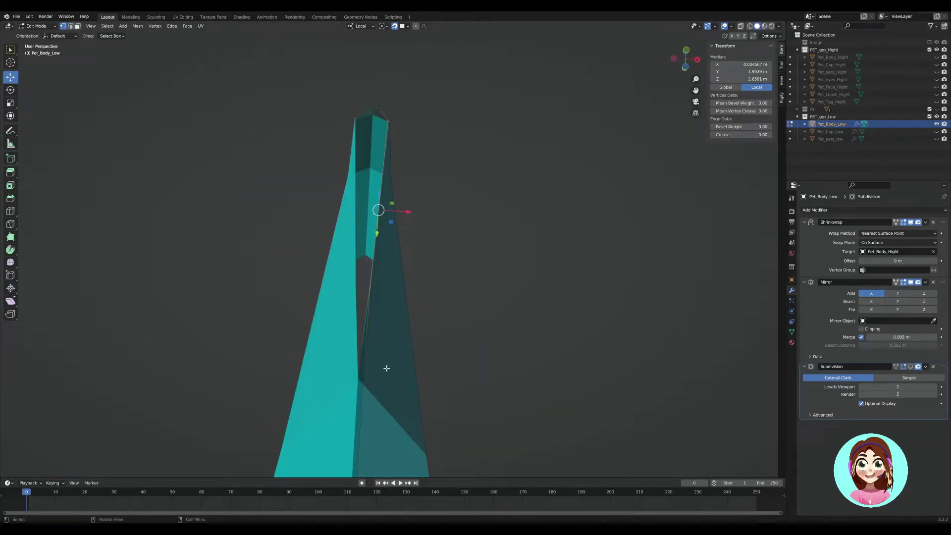
{"action": "mouse_move", "coordinate": [386, 368]}
{"action": "middle_mouse_down"}
{"action": "mouse_move", "coordinate": [433, 215]}
{"action": "mouse_move", "coordinate": [339, 344]}
{"action": "middle_mouse_up"}
{"action": "left_click", "coordinate": [338, 343]}
{"action": "key", "text": "g"}
{"action": "middle_click_drag", "start_coordinate": [255, 162], "coordinate": [423, 274]}
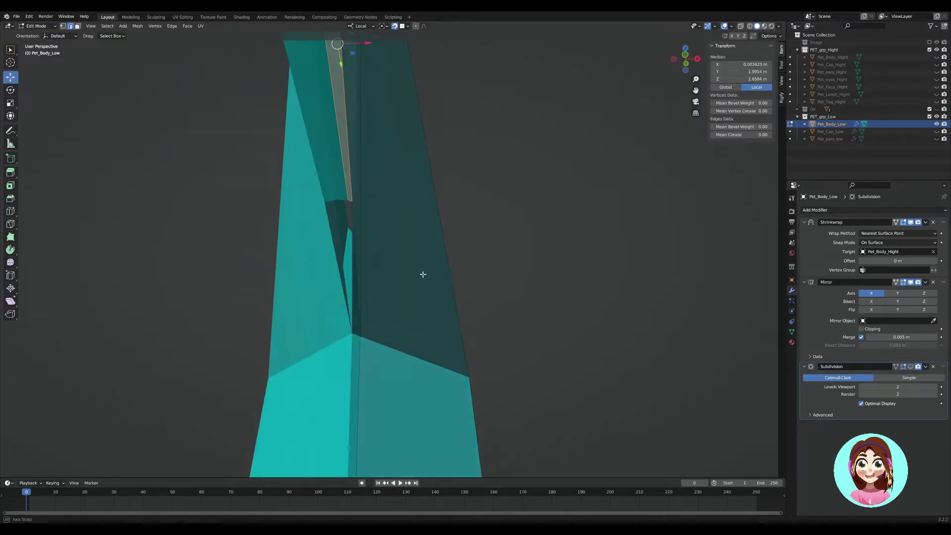
{"action": "middle_click_drag", "start_coordinate": [376, 217], "coordinate": [307, 178]}
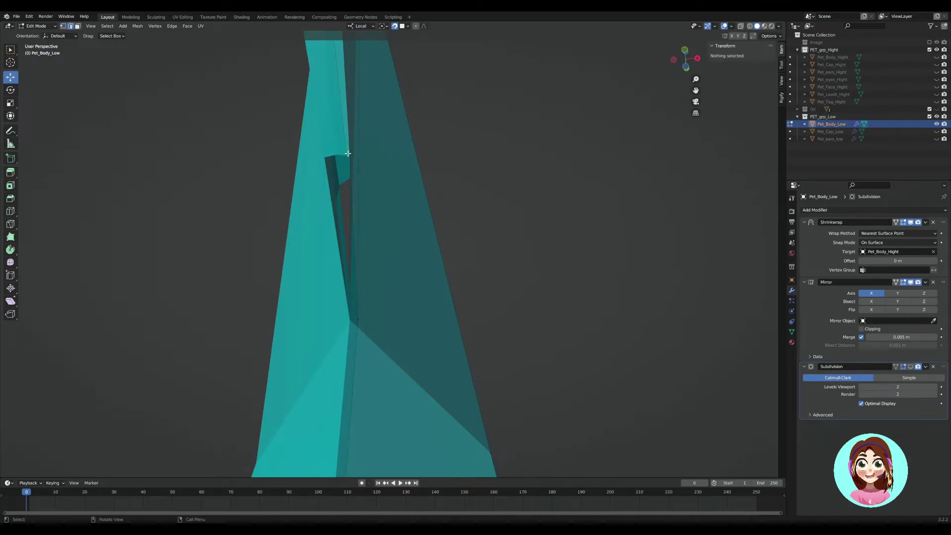
- Leave Edit Mode to check the whole low-poly pet, then return to editing
{"action": "key", "text": "Tab"}
{"action": "scroll", "coordinate": [348, 153], "scroll_direction": "down", "scroll_amount": 3}
{"action": "mouse_move", "coordinate": [490, 237]}
{"action": "middle_mouse_down"}
{"action": "mouse_move", "coordinate": [382, 301]}
{"action": "mouse_move", "coordinate": [364, 283]}
{"action": "mouse_move", "coordinate": [563, 365]}
{"action": "mouse_move", "coordinate": [410, 325]}
{"action": "mouse_move", "coordinate": [401, 300]}
{"action": "mouse_move", "coordinate": [431, 307]}
{"action": "mouse_move", "coordinate": [450, 286]}
{"action": "mouse_move", "coordinate": [439, 354]}
{"action": "mouse_move", "coordinate": [431, 312]}
{"action": "mouse_move", "coordinate": [380, 385]}
{"action": "mouse_move", "coordinate": [417, 245]}
{"action": "middle_mouse_up"}
{"action": "scroll", "coordinate": [400, 266], "scroll_direction": "up", "scroll_amount": 4}
{"action": "key", "text": "Tab"}
{"action": "scroll", "coordinate": [401, 300], "scroll_direction": "up", "scroll_amount": 2}
- Dissolve stray tail edges and hide everything except the tail strip
{"action": "key", "text": "2"}
{"action": "left_click", "coordinate": [338, 320]}
{"action": "left_click", "coordinate": [353, 353]}
{"action": "scroll", "coordinate": [420, 325], "scroll_direction": "down", "scroll_amount": 2}
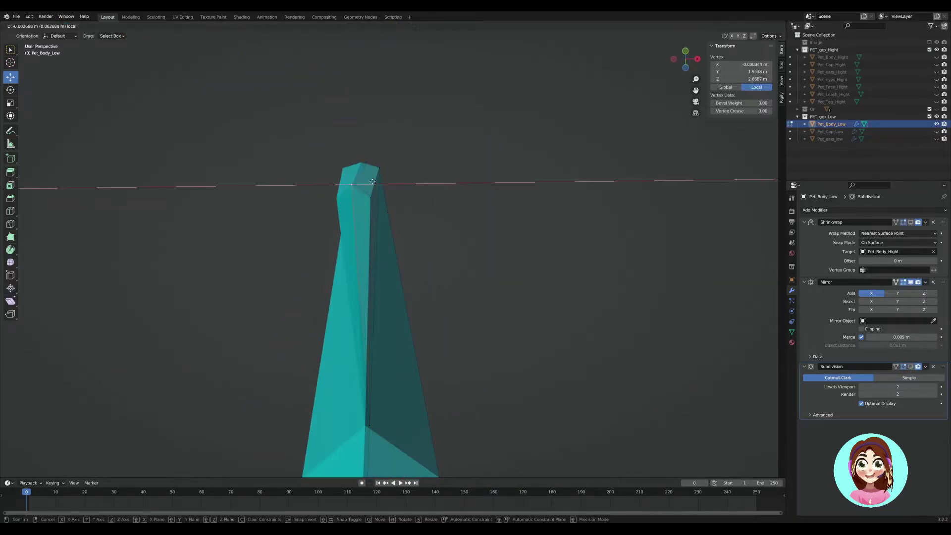
{"action": "left_click", "coordinate": [372, 181]}
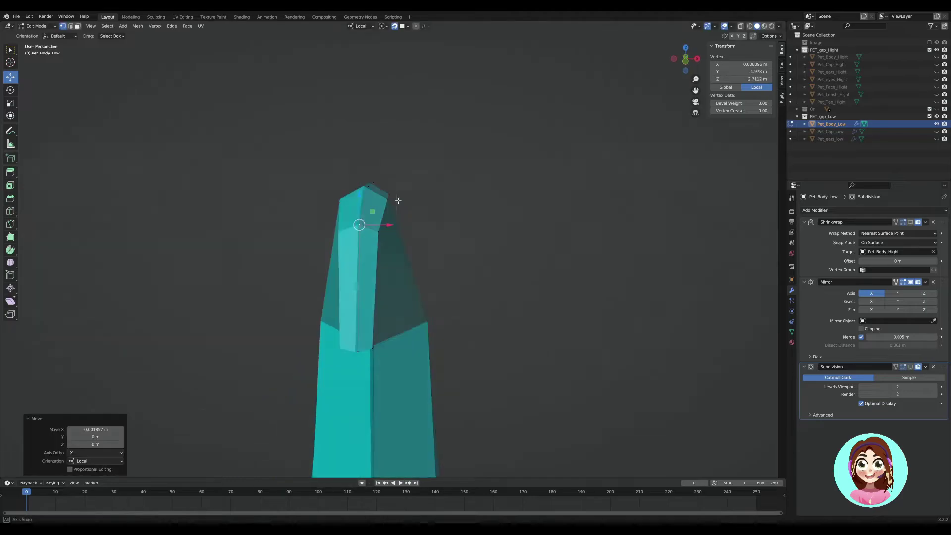
{"action": "middle_click_drag", "start_coordinate": [373, 181], "coordinate": [347, 223]}
{"action": "scroll", "coordinate": [347, 223], "scroll_direction": "up", "scroll_amount": 3}
{"action": "left_click", "coordinate": [64, 26]}
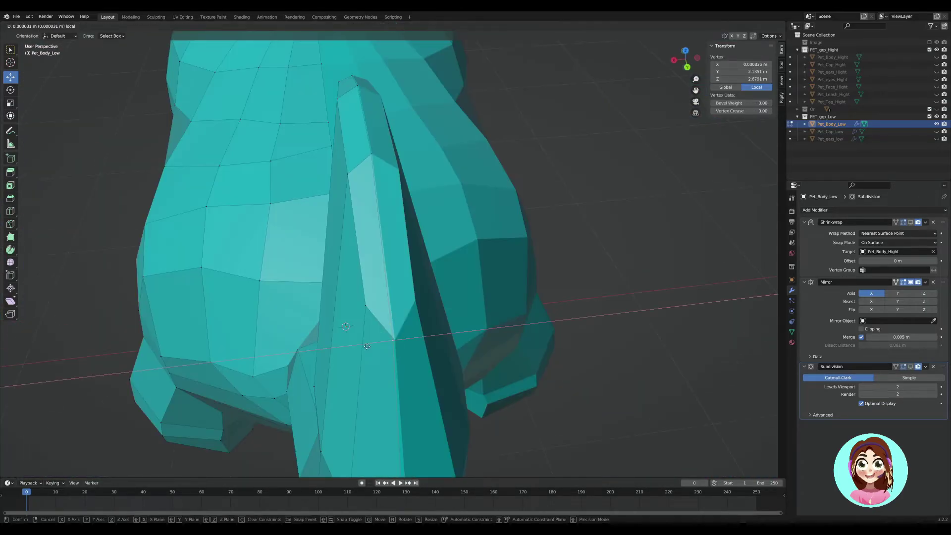
{"action": "key", "text": "shift+h"}
{"action": "mouse_move", "coordinate": [377, 317]}
{"action": "middle_mouse_down"}
{"action": "mouse_move", "coordinate": [435, 263]}
{"action": "mouse_move", "coordinate": [475, 205]}
{"action": "mouse_move", "coordinate": [436, 163]}
{"action": "mouse_move", "coordinate": [384, 195]}
{"action": "mouse_move", "coordinate": [405, 329]}
{"action": "middle_mouse_up"}
- Unhide the whole mesh and review the full pet before re-entering Edit Mode
{"action": "key", "text": "alt+h"}
{"action": "scroll", "coordinate": [347, 223], "scroll_direction": "up", "scroll_amount": 3}
{"action": "left_click_drag", "start_coordinate": [321, 191], "coordinate": [320, 198]}
{"action": "key", "text": "Tab"}
{"action": "scroll", "coordinate": [406, 230], "scroll_direction": "down", "scroll_amount": 5}
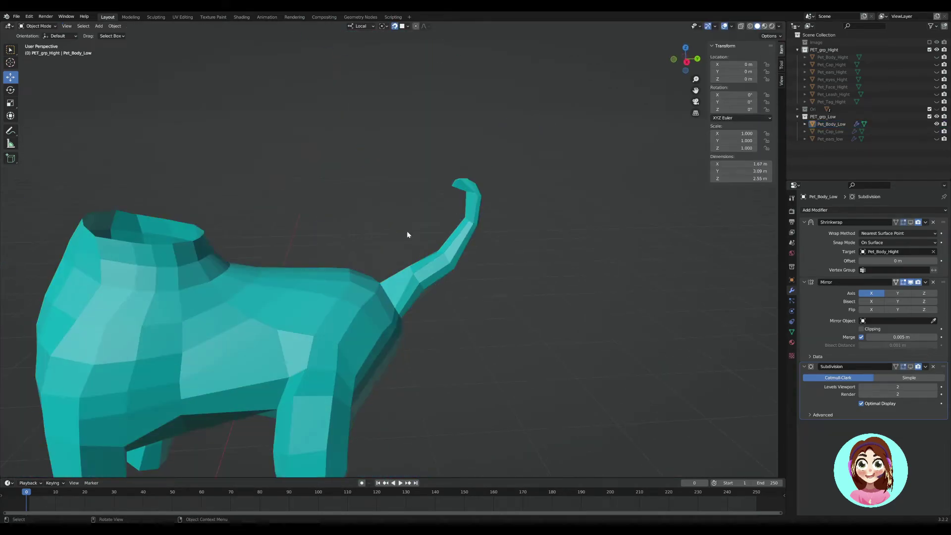
{"action": "middle_click_drag", "start_coordinate": [406, 231], "coordinate": [446, 223]}
{"action": "scroll", "coordinate": [484, 215], "scroll_direction": "up", "scroll_amount": 5}
{"action": "scroll", "coordinate": [350, 195], "scroll_direction": "down", "scroll_amount": 5}
{"action": "key", "text": "Tab"}
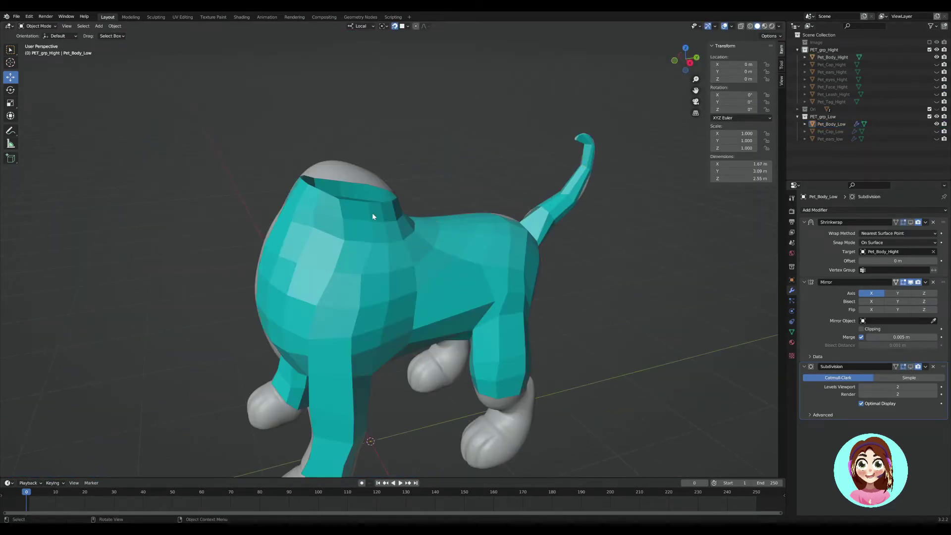
- In top orthographic view, extrude the faces around the neck opening
{"action": "middle_click_drag", "start_coordinate": [372, 213], "coordinate": [429, 189]}
{"action": "key", "text": "KP_7"}
{"action": "scroll", "coordinate": [385, 237], "scroll_direction": "up", "scroll_amount": 3}
{"action": "middle_click_drag", "start_coordinate": [101, 46], "coordinate": [149, 74]}
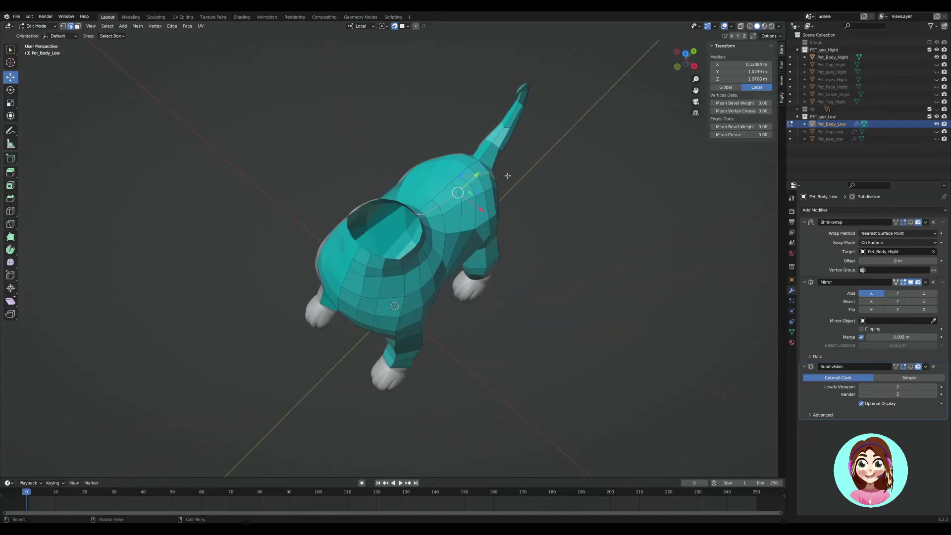
{"action": "key", "text": "KP_7"}
{"action": "key", "text": "ctrl+x"}
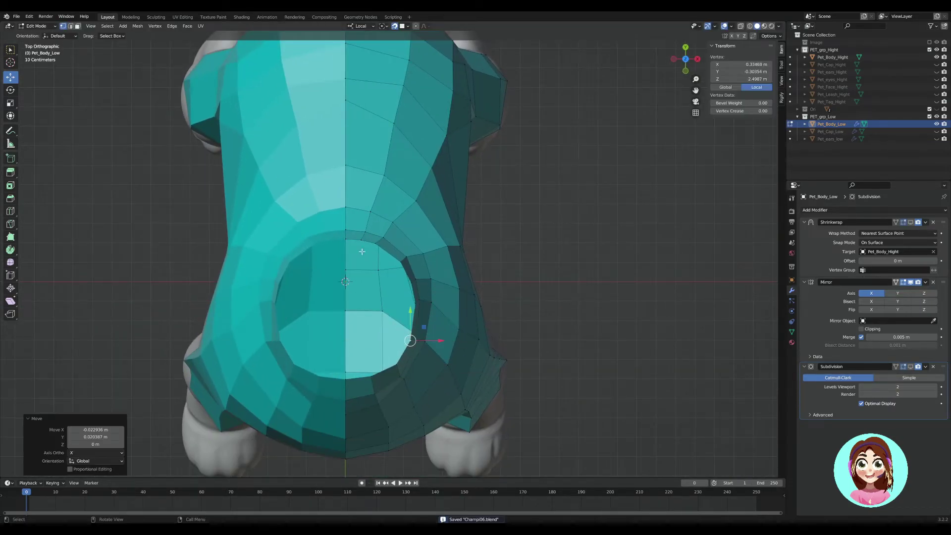
{"action": "key", "text": "e"}
{"action": "left_click", "coordinate": [371, 277]}
{"action": "middle_click_drag", "start_coordinate": [371, 277], "coordinate": [364, 241]}
{"action": "key", "text": "KP_7"}
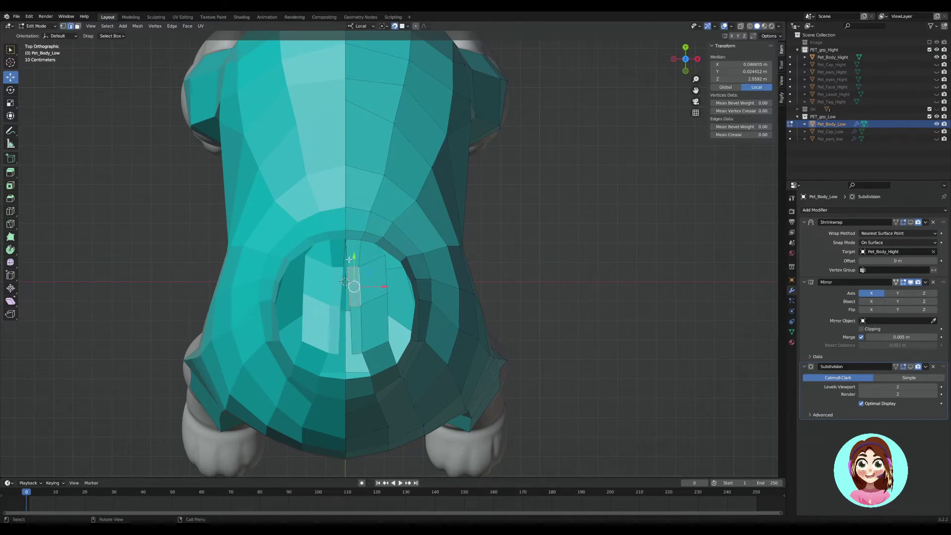
- Reposition the neck rim edges and neighbouring faces to follow the sculpted neck
{"action": "scroll", "coordinate": [374, 354], "scroll_direction": "up", "scroll_amount": 4}
{"action": "left_click", "coordinate": [329, 323]}
{"action": "scroll", "coordinate": [330, 323], "scroll_direction": "down", "scroll_amount": 2}
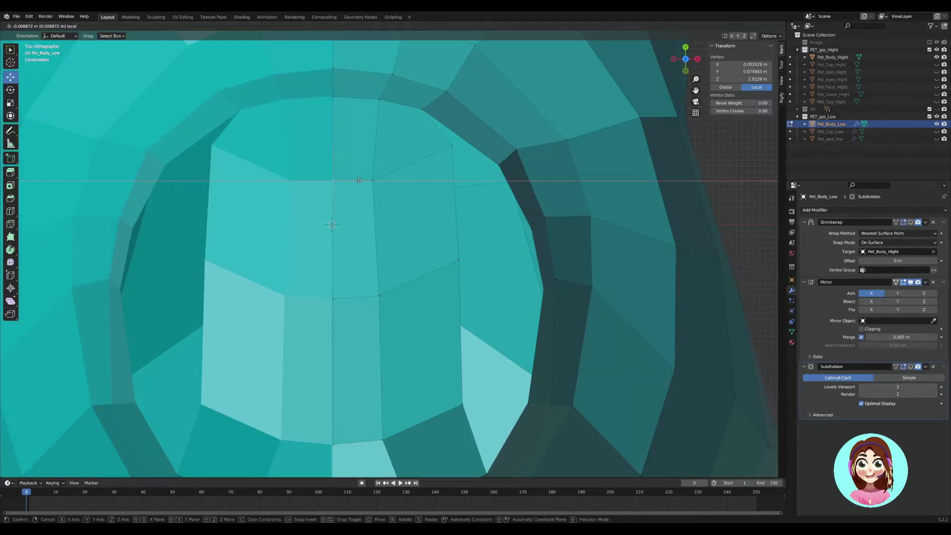
{"action": "scroll", "coordinate": [286, 365], "scroll_direction": "down", "scroll_amount": 2}
{"action": "scroll", "coordinate": [336, 320], "scroll_direction": "up", "scroll_amount": 3}
{"action": "key", "text": "2"}
{"action": "scroll", "coordinate": [416, 337], "scroll_direction": "down", "scroll_amount": 3}
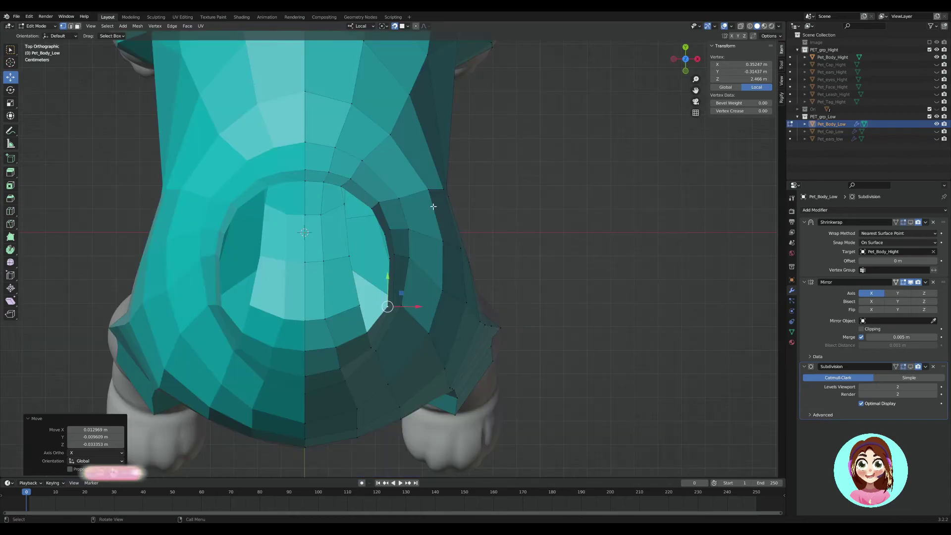
{"action": "scroll", "coordinate": [372, 287], "scroll_direction": "up", "scroll_amount": 2}
{"action": "left_click", "coordinate": [371, 287]}
{"action": "left_click", "coordinate": [380, 249]}
{"action": "middle_click_drag", "start_coordinate": [380, 249], "coordinate": [299, 195]}
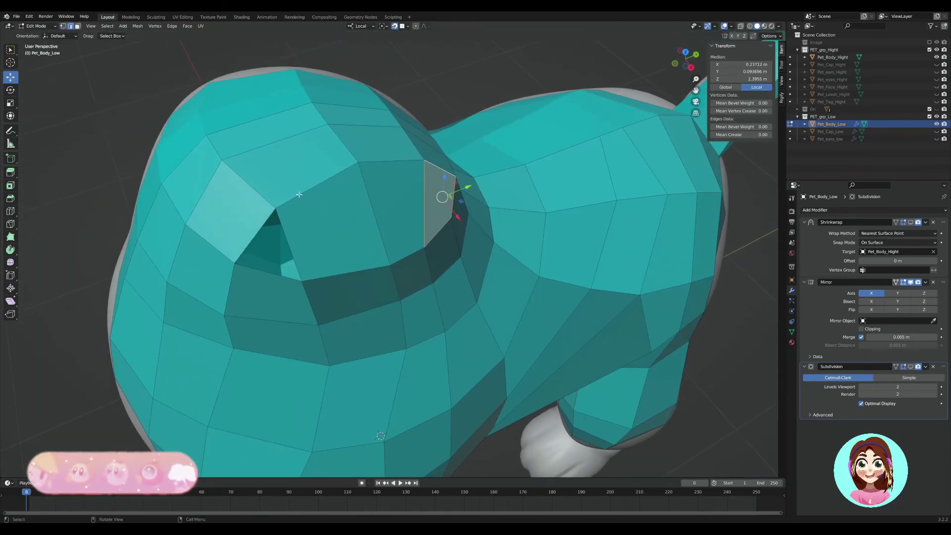